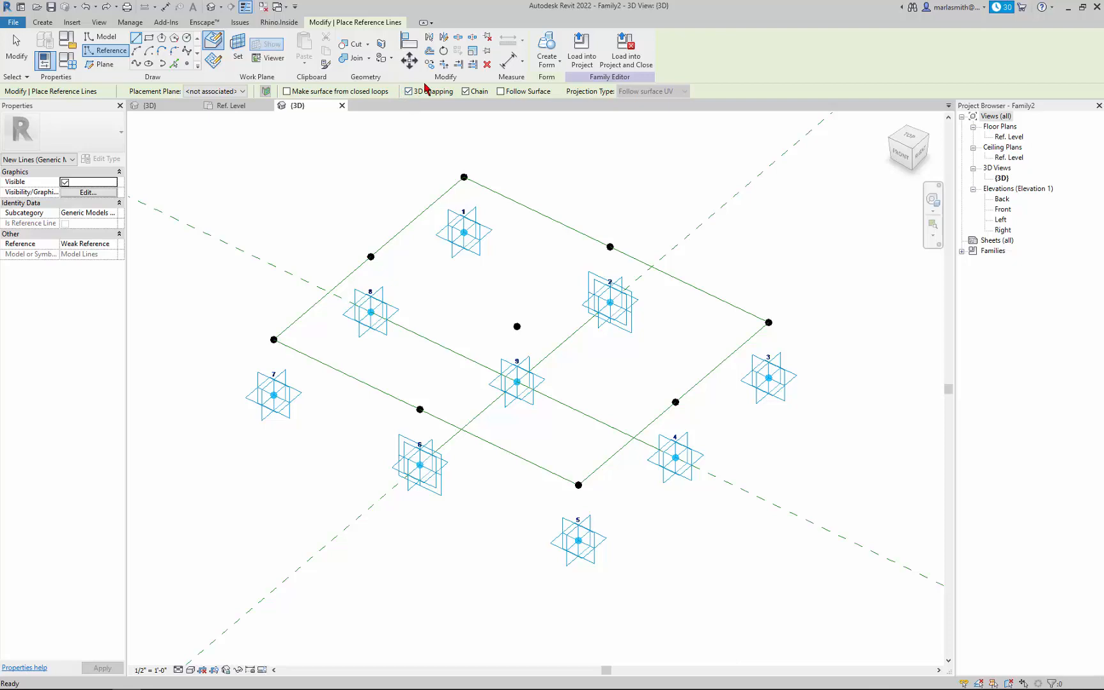
Draw reference lines connecting each of the four raised corner points to adaptive point 9 at the centre.
{"action": "left_click", "coordinate": [273, 339]}
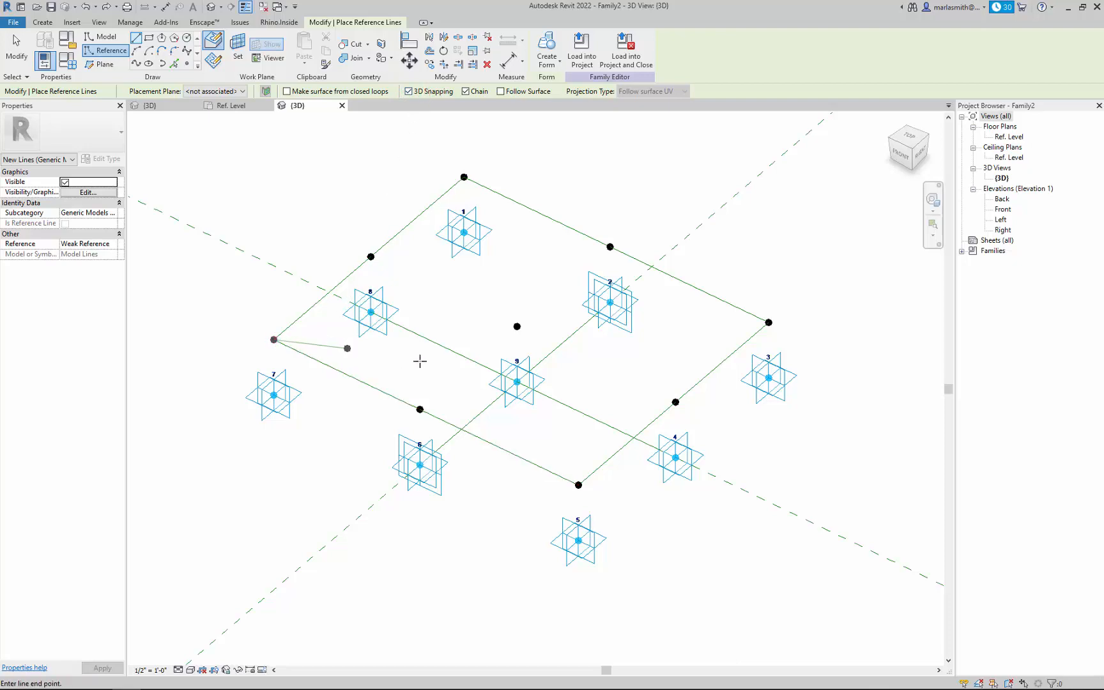
{"action": "left_click", "coordinate": [516, 382]}
{"action": "key", "text": "Escape"}
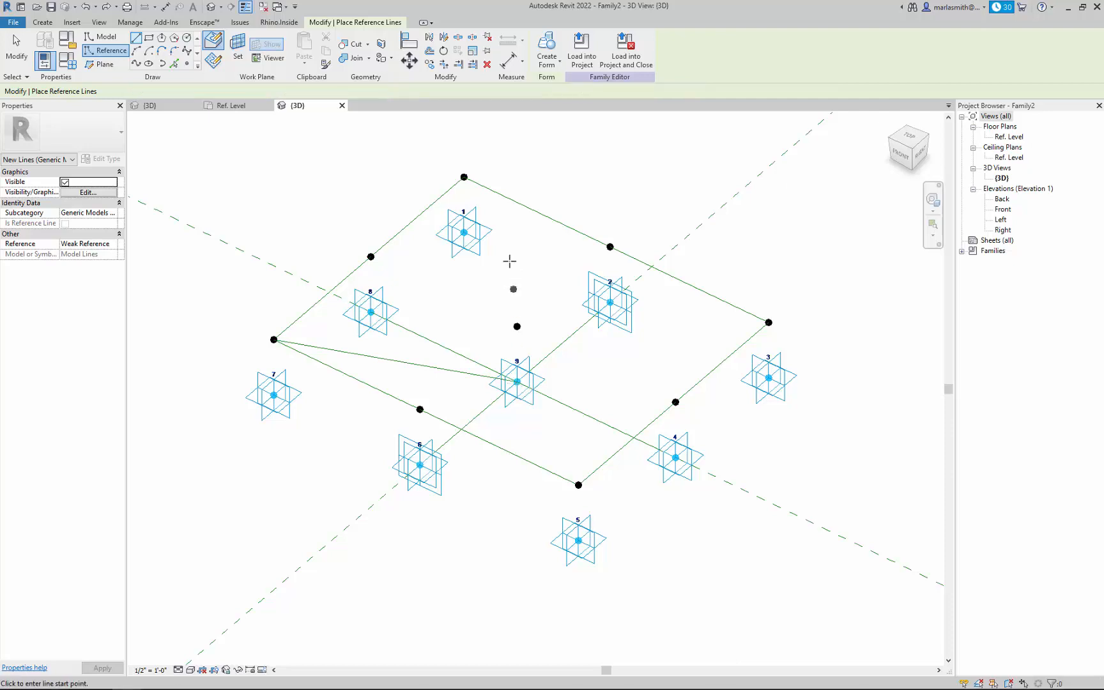
{"action": "left_click", "coordinate": [464, 177]}
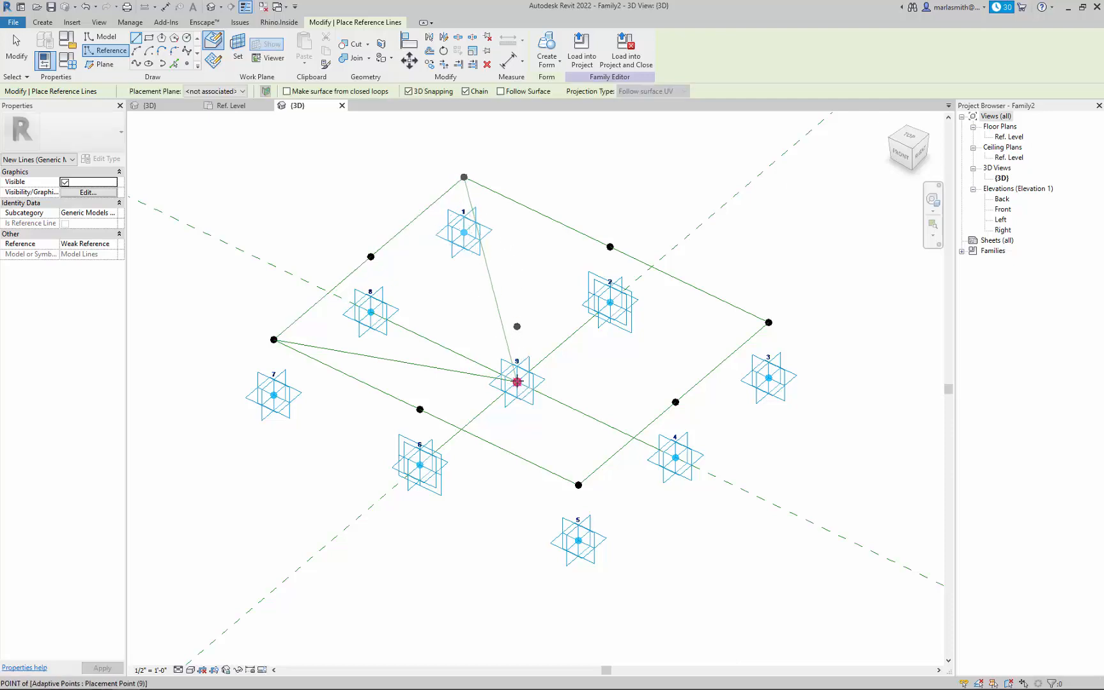
{"action": "left_click", "coordinate": [517, 381]}
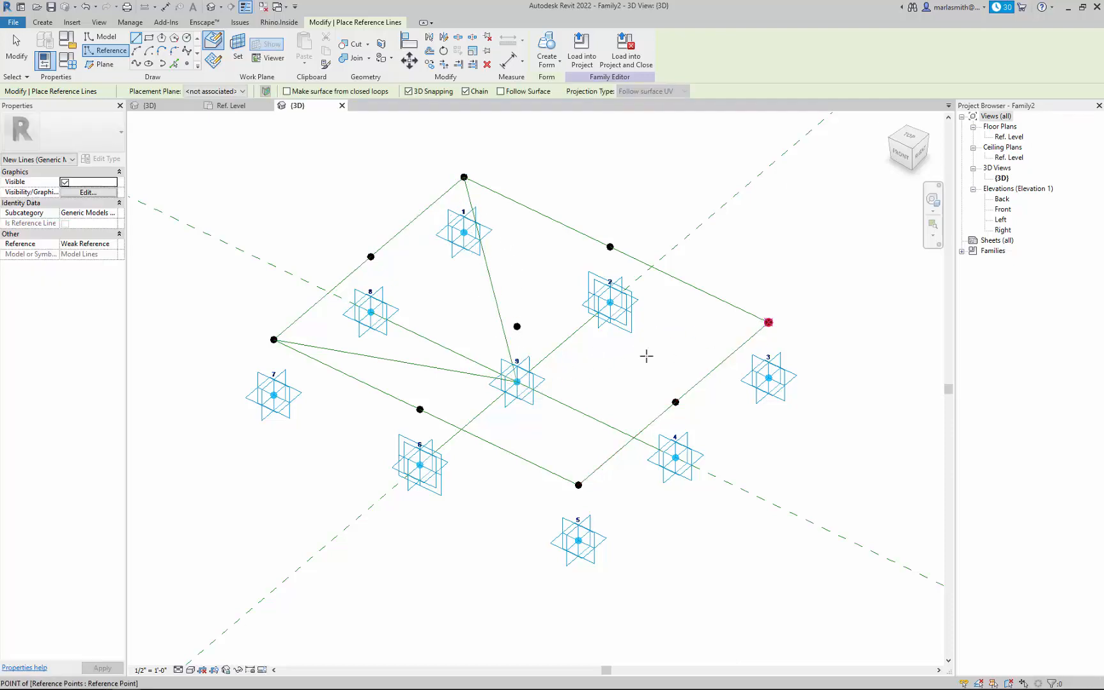
{"action": "left_click", "coordinate": [768, 322]}
{"action": "key", "text": "Escape"}
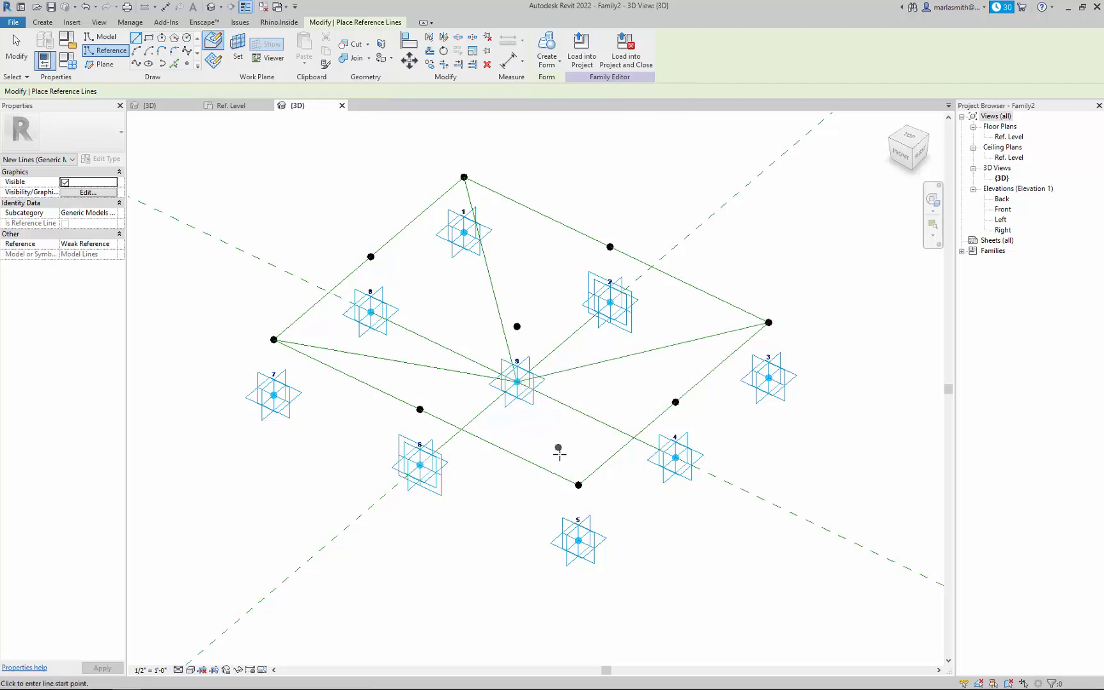
{"action": "left_click", "coordinate": [578, 484]}
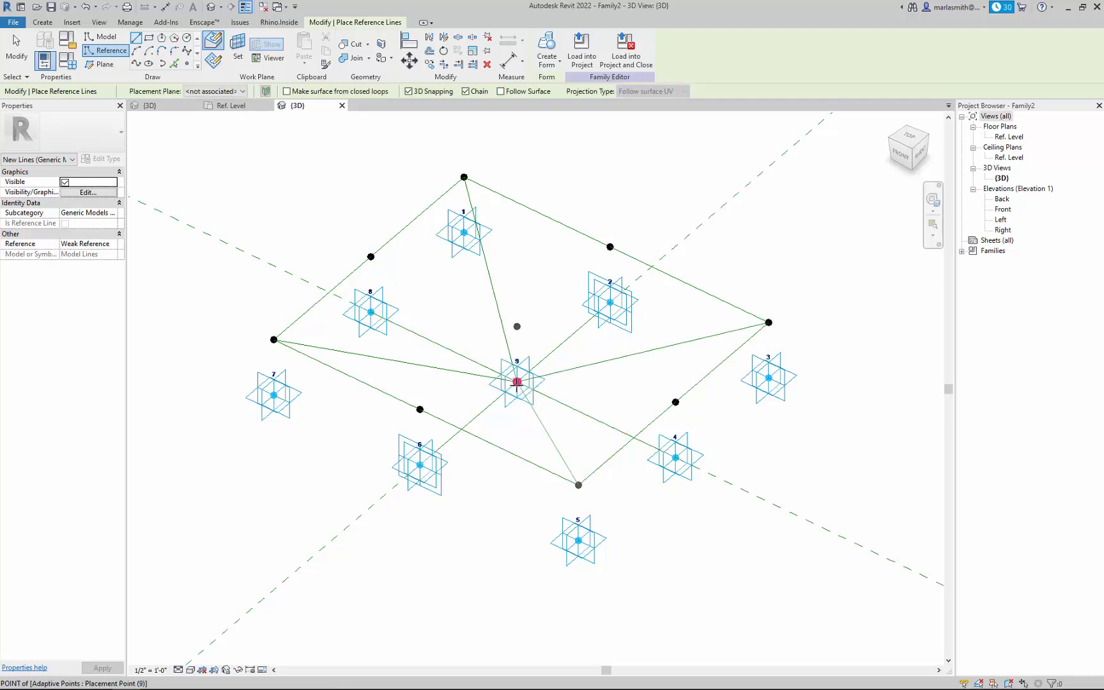
{"action": "left_click", "coordinate": [517, 381]}
{"action": "key", "text": "Escape"}
{"action": "key", "text": "Escape"}
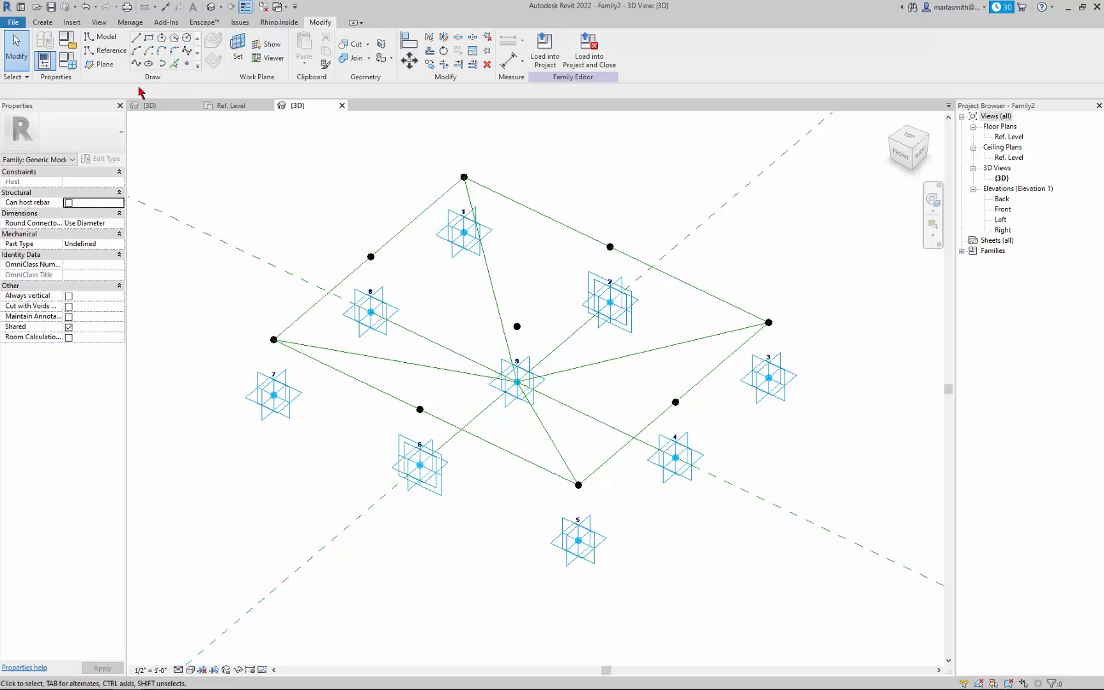
Place two reference points on the edge above points 7, 8 and 1, one on each side of its midpoint.
{"action": "left_click", "coordinate": [187, 64]}
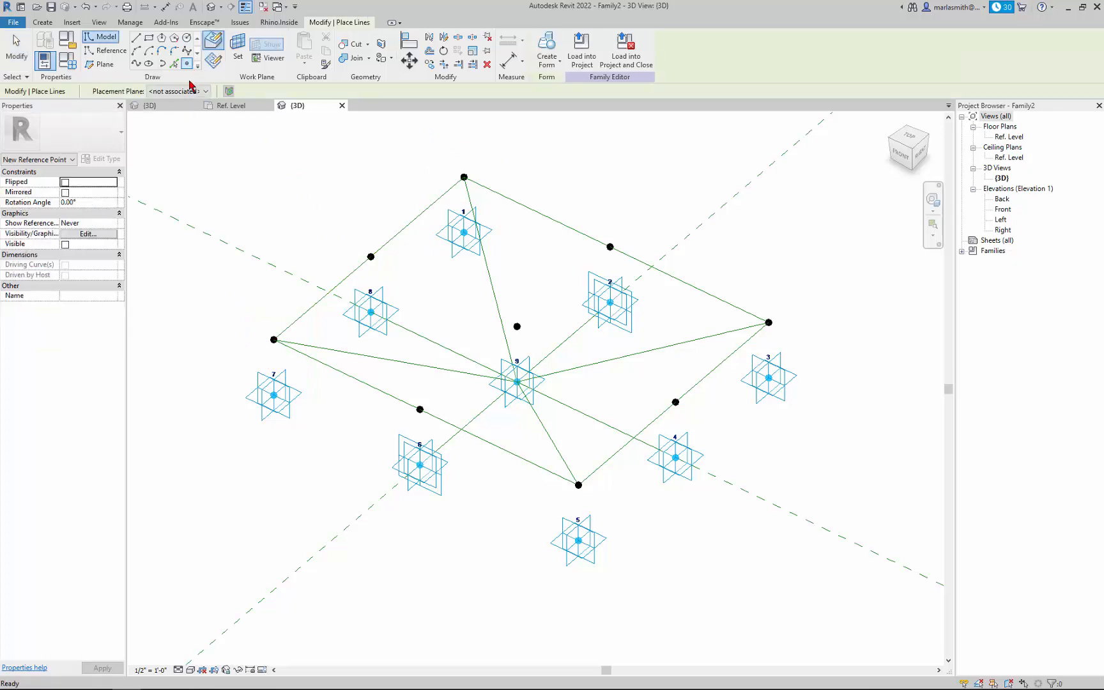
{"action": "left_click", "coordinate": [417, 216]}
{"action": "left_click", "coordinate": [321, 298]}
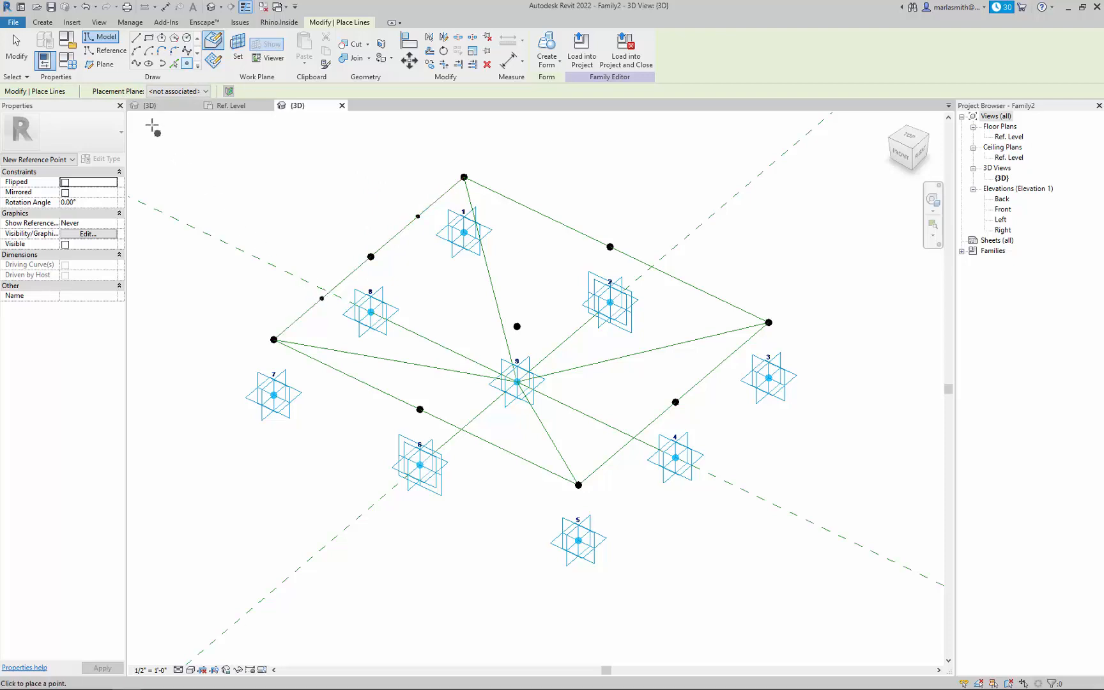
{"action": "key", "text": "Escape"}
{"action": "key", "text": "Escape"}
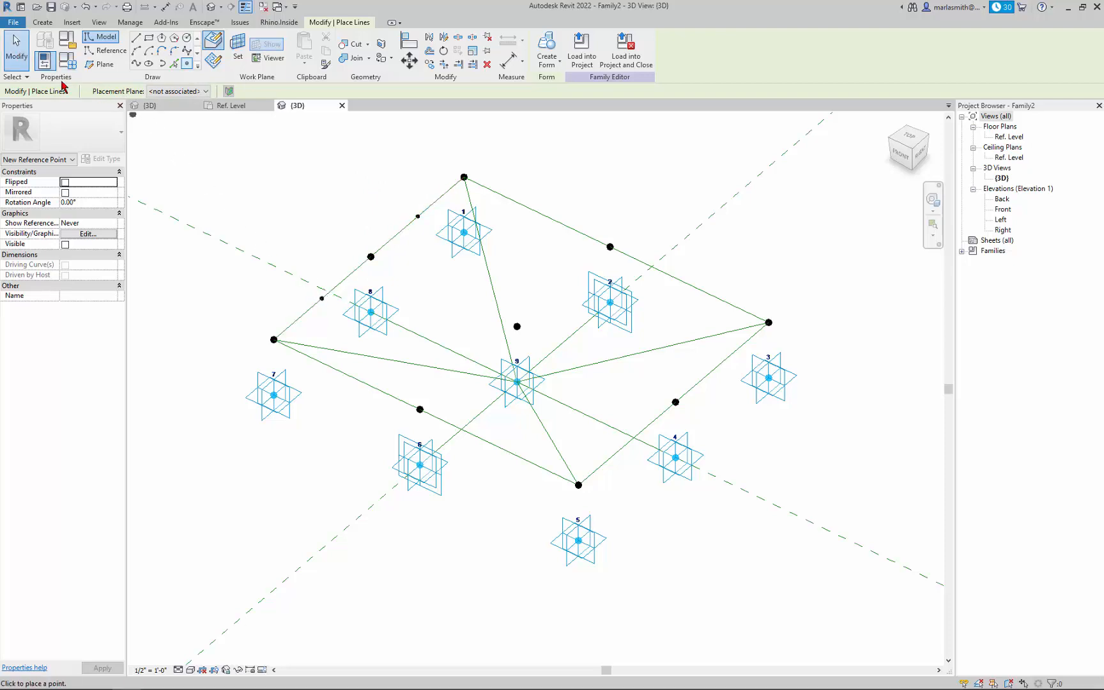
{"action": "left_click", "coordinate": [329, 303]}
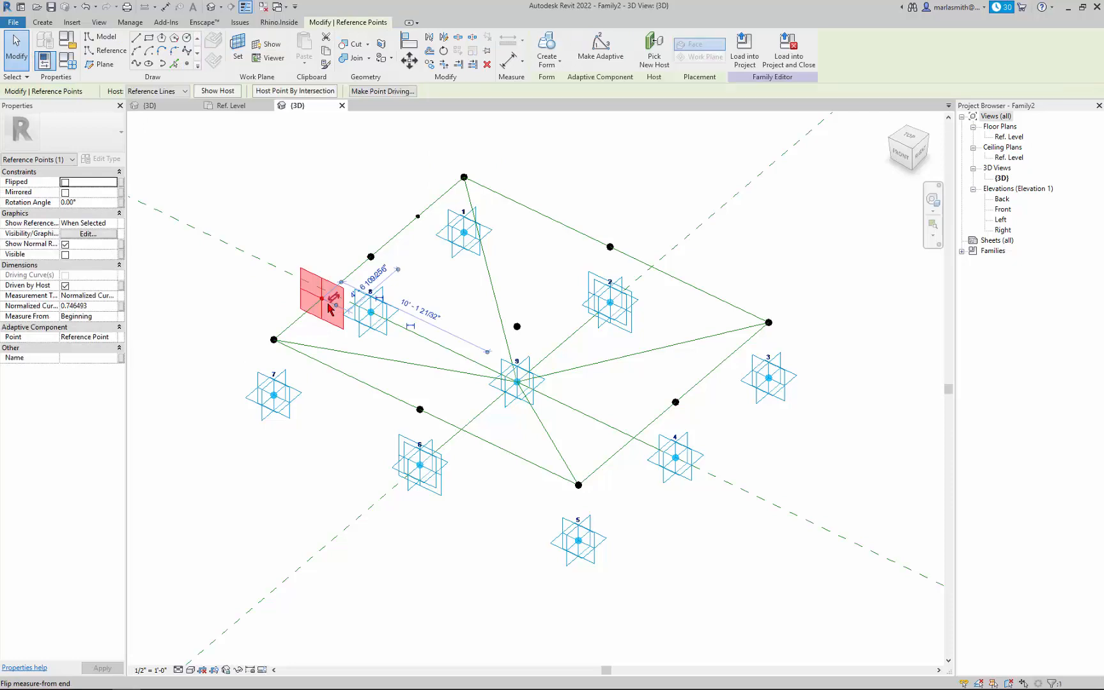
{"action": "left_click_drag", "start_coordinate": [315, 302], "coordinate": [313, 279]}
{"action": "left_click", "coordinate": [345, 216]}
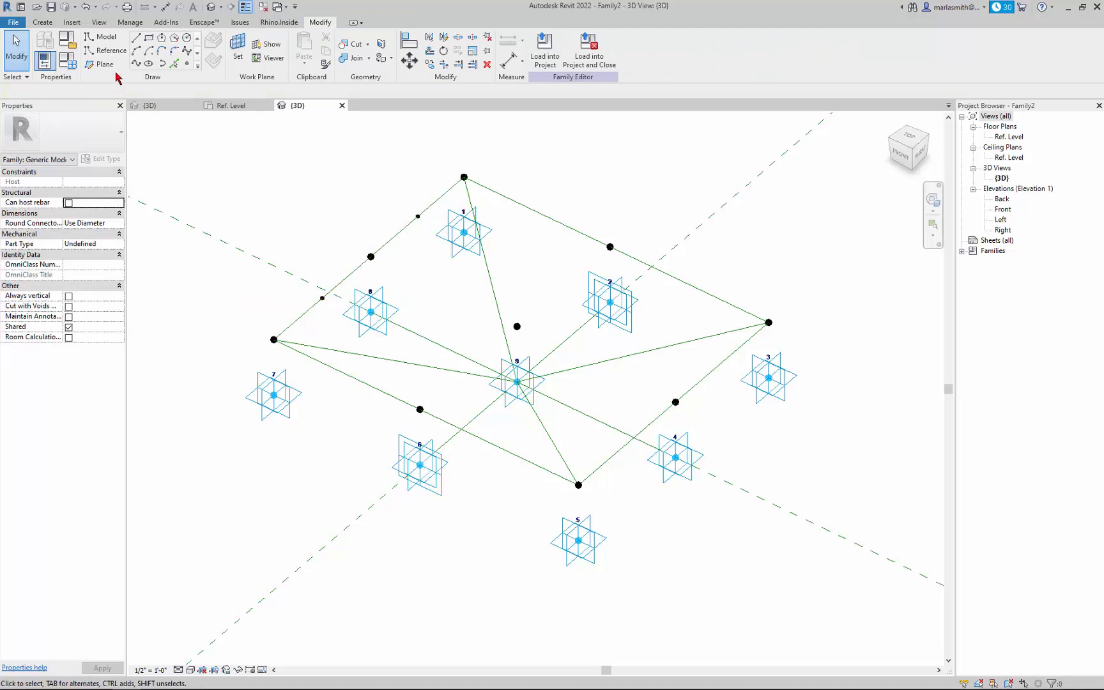
Draw a reference circle of about 1'-0" radius centred on the reference point nearest point 7, using that point's work plane.
{"action": "left_click", "coordinate": [107, 51]}
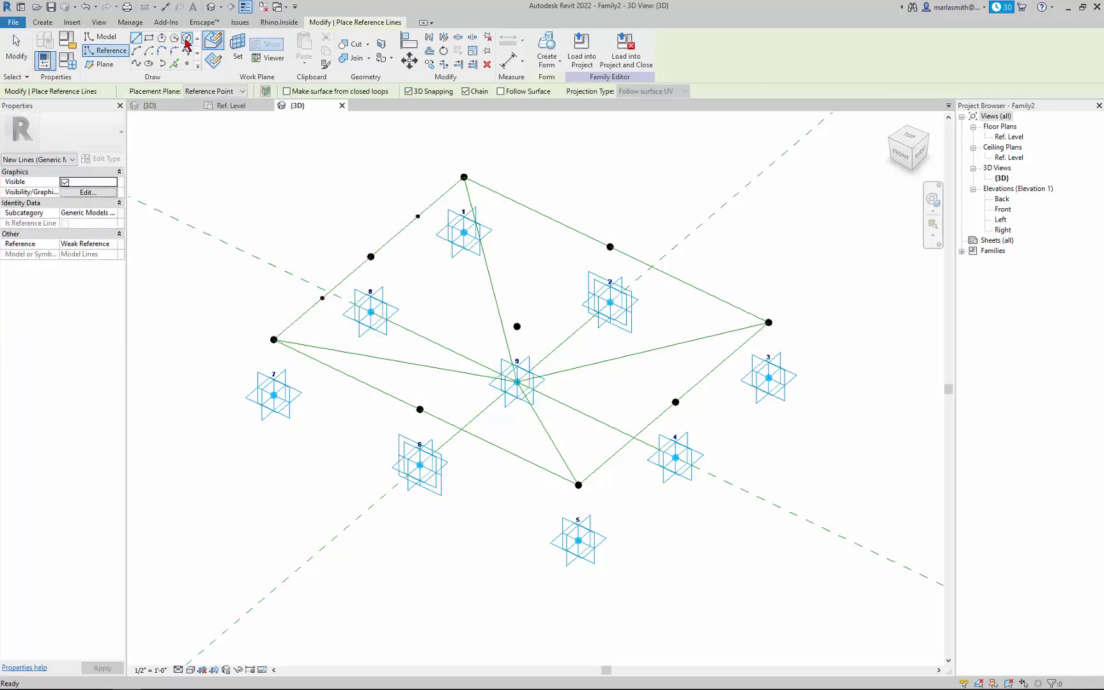
{"action": "left_click", "coordinate": [186, 38]}
{"action": "left_click", "coordinate": [238, 57]}
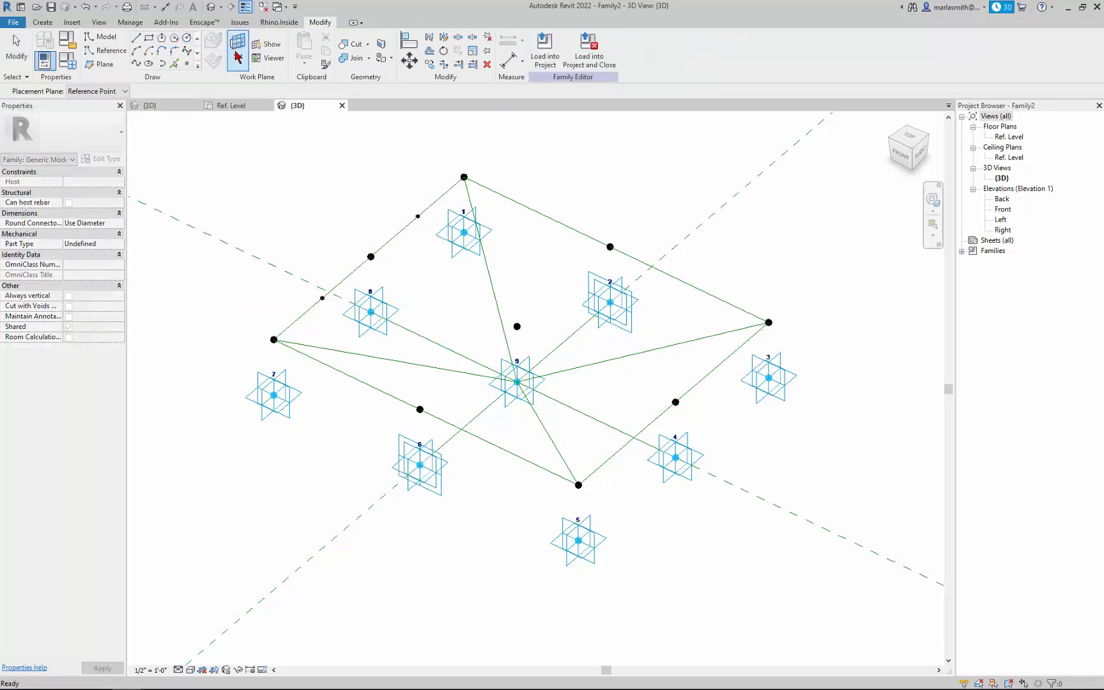
{"action": "left_click", "coordinate": [322, 297]}
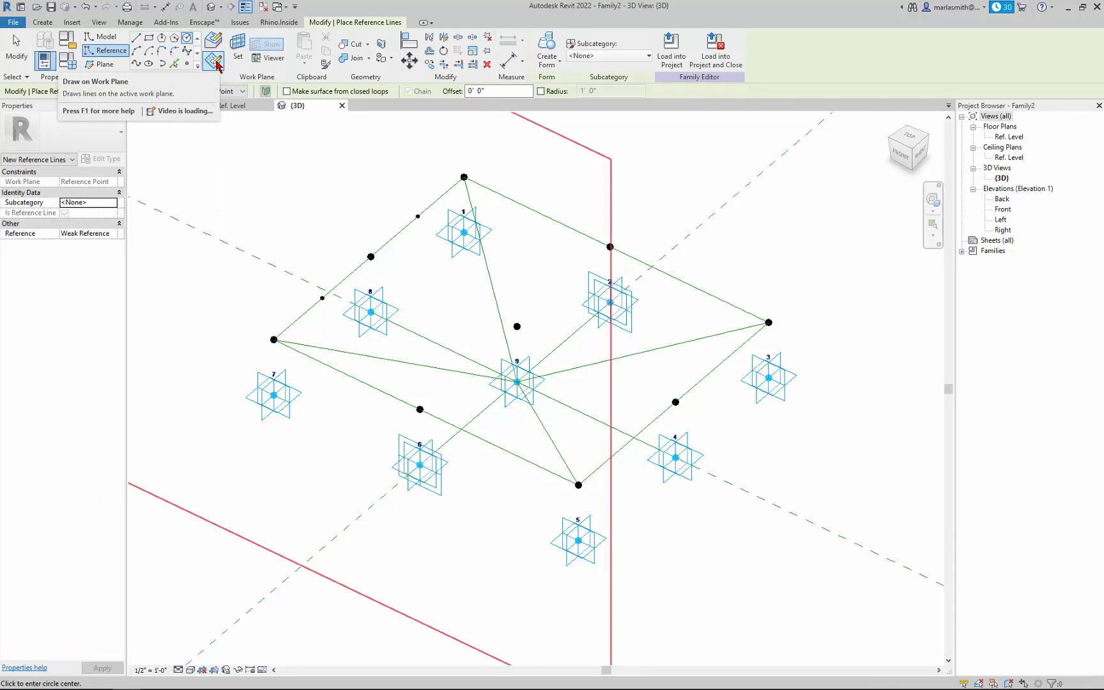
{"action": "left_click", "coordinate": [322, 298]}
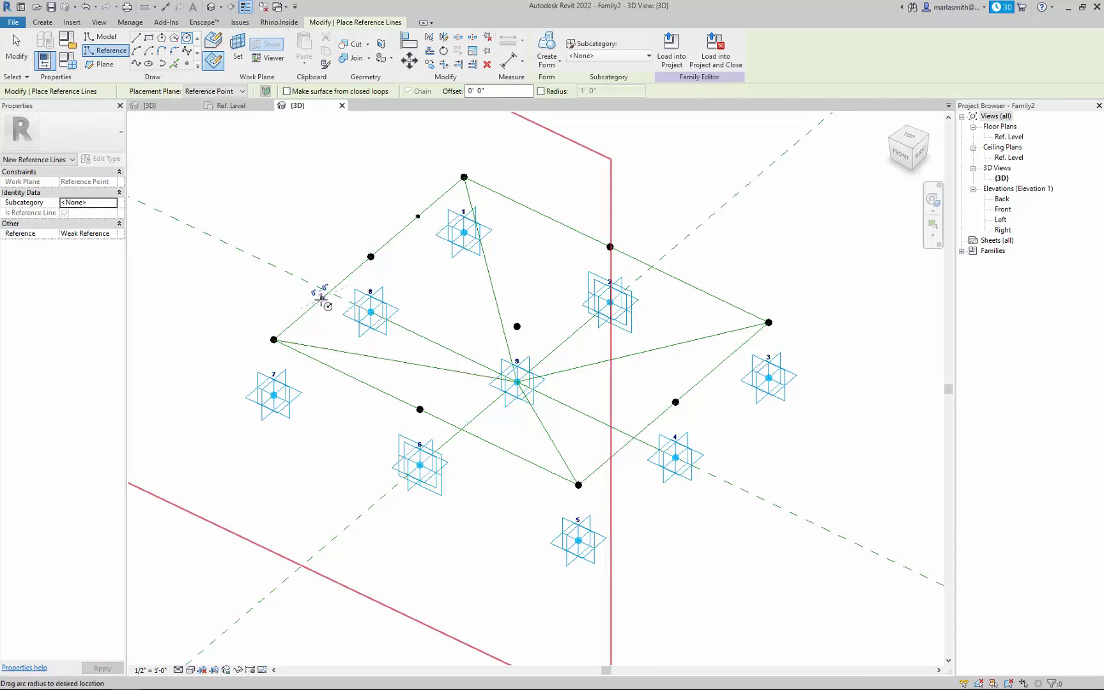
{"action": "left_click", "coordinate": [331, 306]}
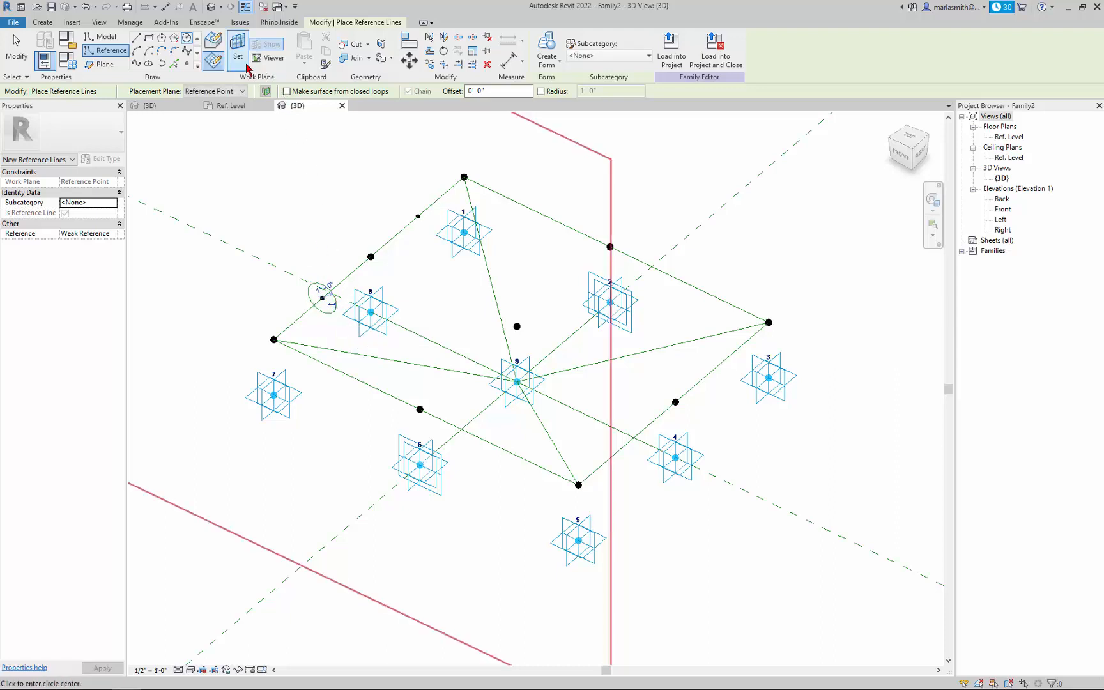
Draw a reference circle of about 1'-0" radius around the reference point nearest point 1, on that point's work plane.
{"action": "key", "text": "Escape"}
{"action": "key", "text": "Return"}
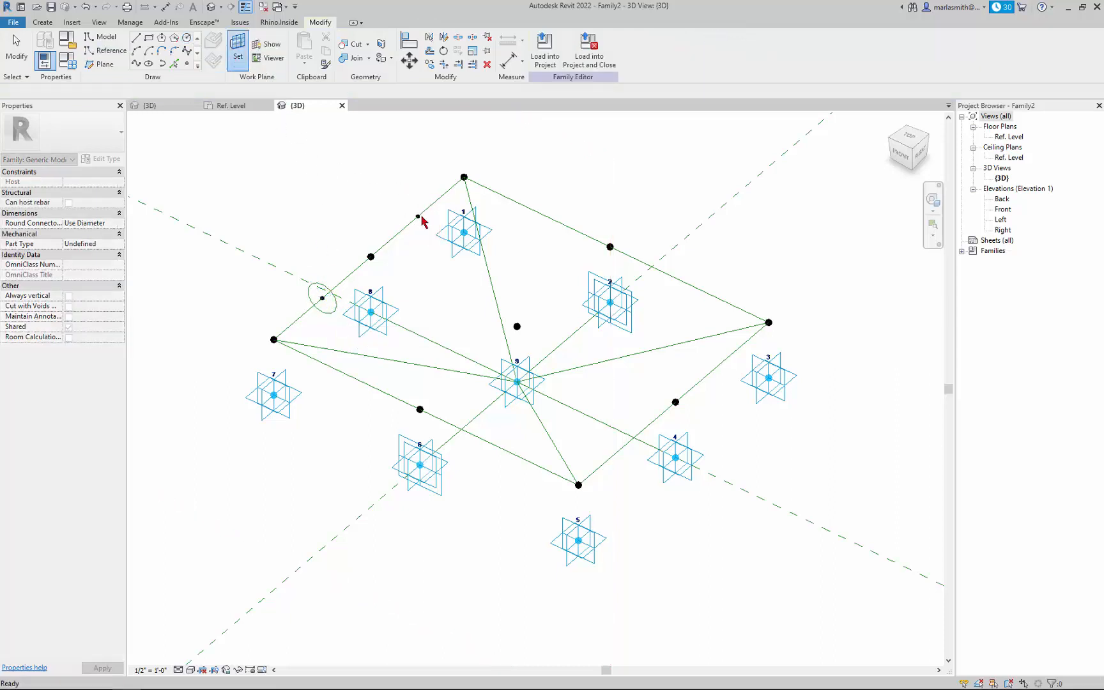
{"action": "left_click", "coordinate": [418, 216]}
{"action": "left_click", "coordinate": [427, 237]}
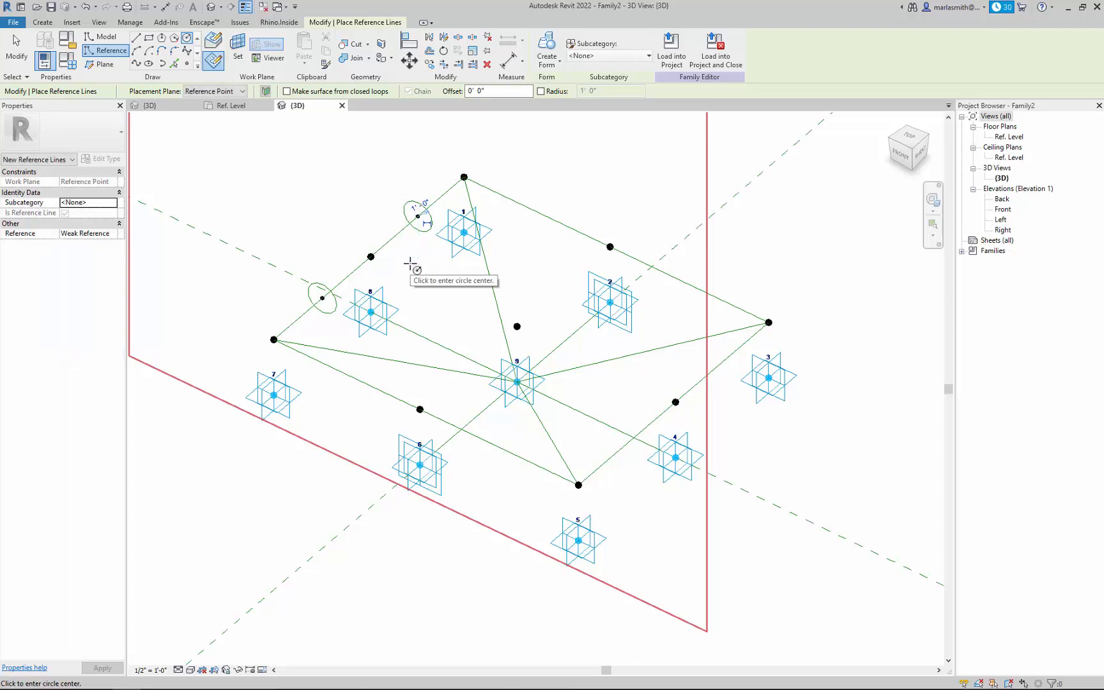
{"action": "key", "text": "Escape"}
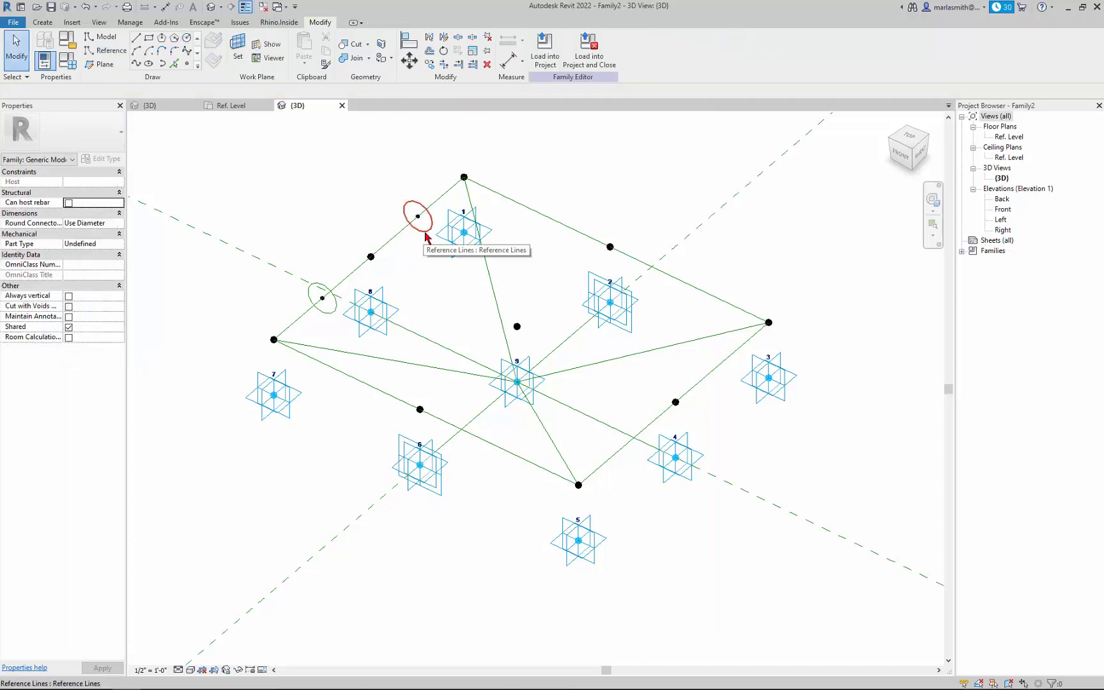
Make the temporary radius dimensions of both reference circles permanent.
{"action": "left_click", "coordinate": [426, 225]}
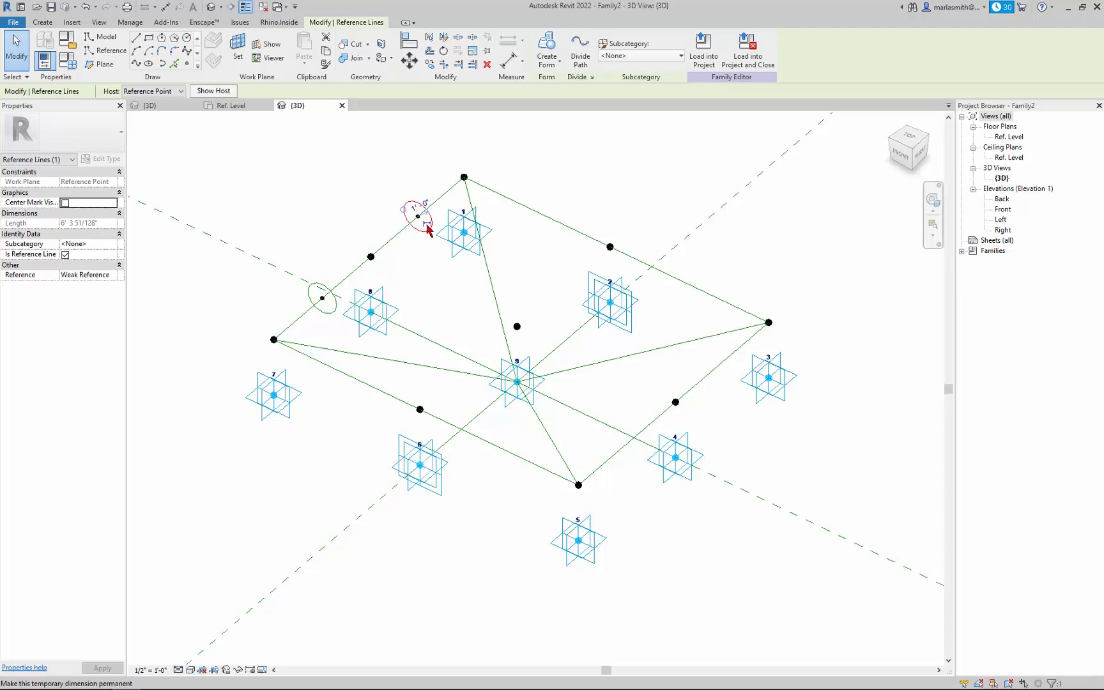
{"action": "left_click", "coordinate": [404, 264]}
{"action": "left_click", "coordinate": [323, 288]}
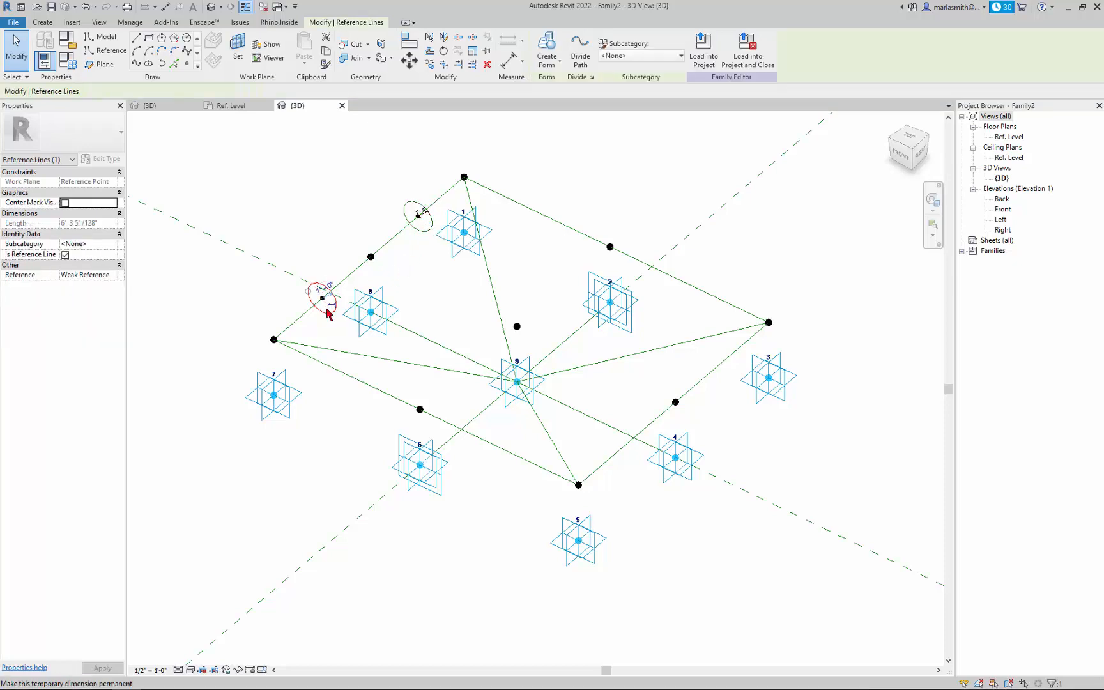
{"action": "left_click", "coordinate": [332, 309]}
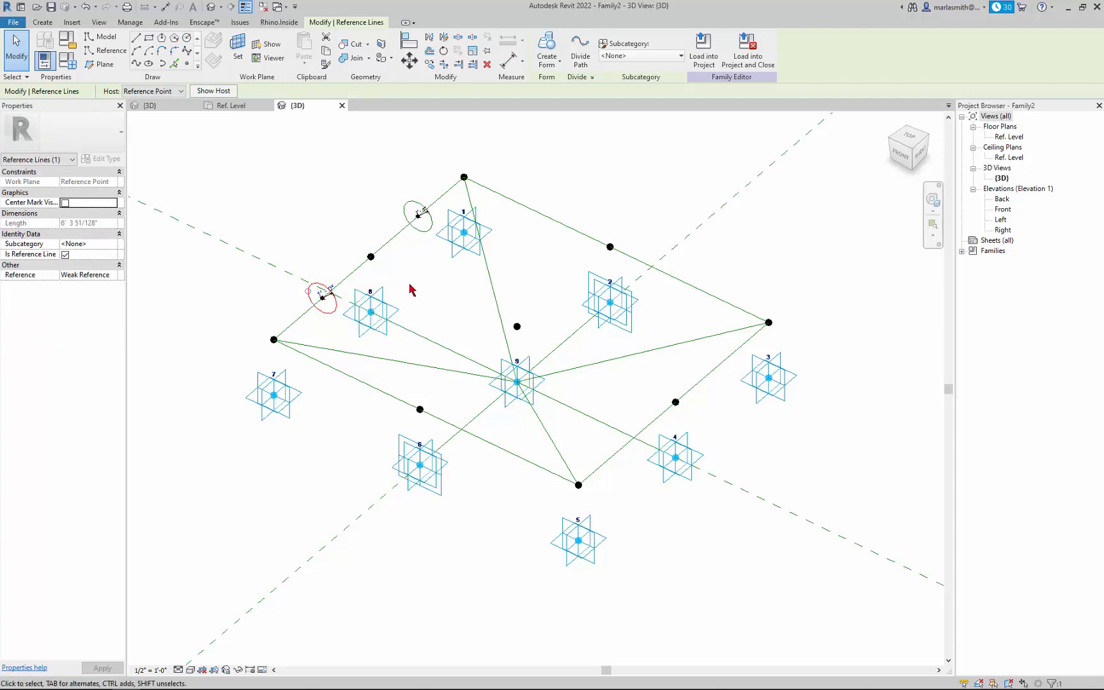
{"action": "left_click", "coordinate": [411, 288]}
Label both circle radius dimensions with a new family type parameter named "tube radius 1".
{"action": "left_click", "coordinate": [331, 298]}
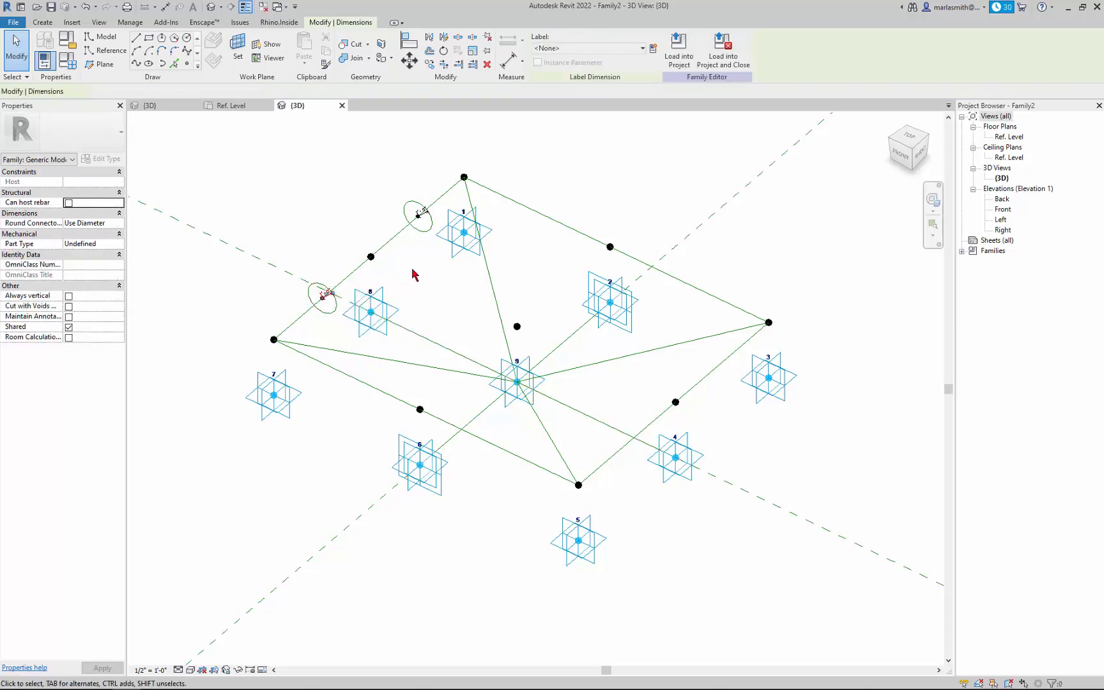
{"action": "left_click", "coordinate": [424, 217], "text": "ctrl"}
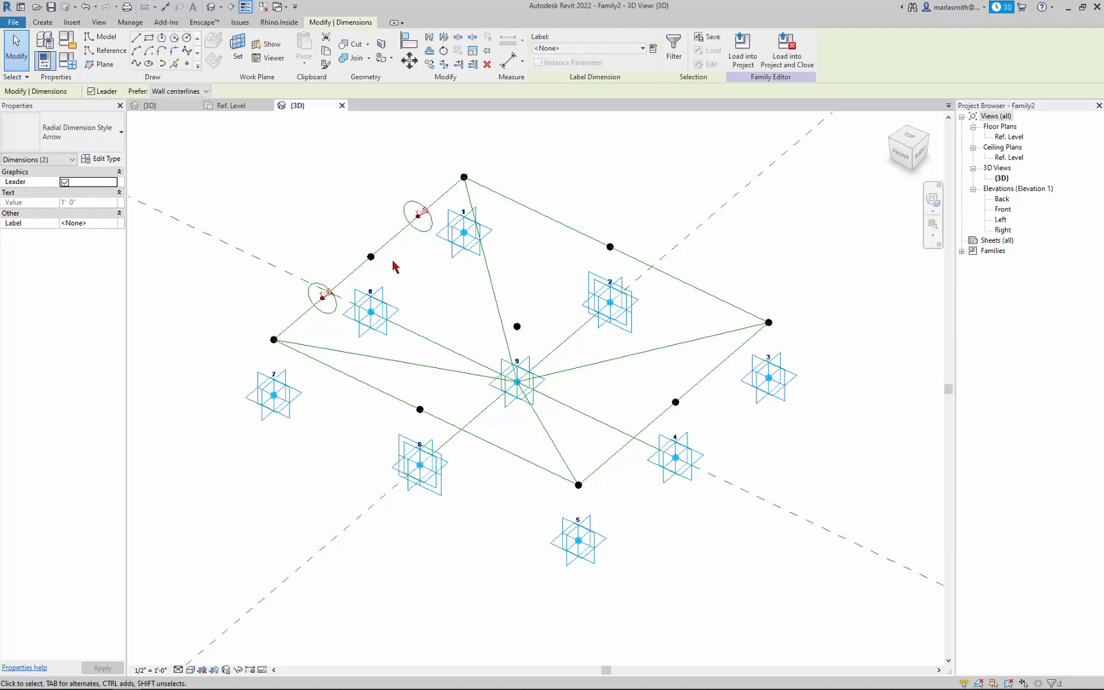
{"action": "left_click", "coordinate": [654, 50]}
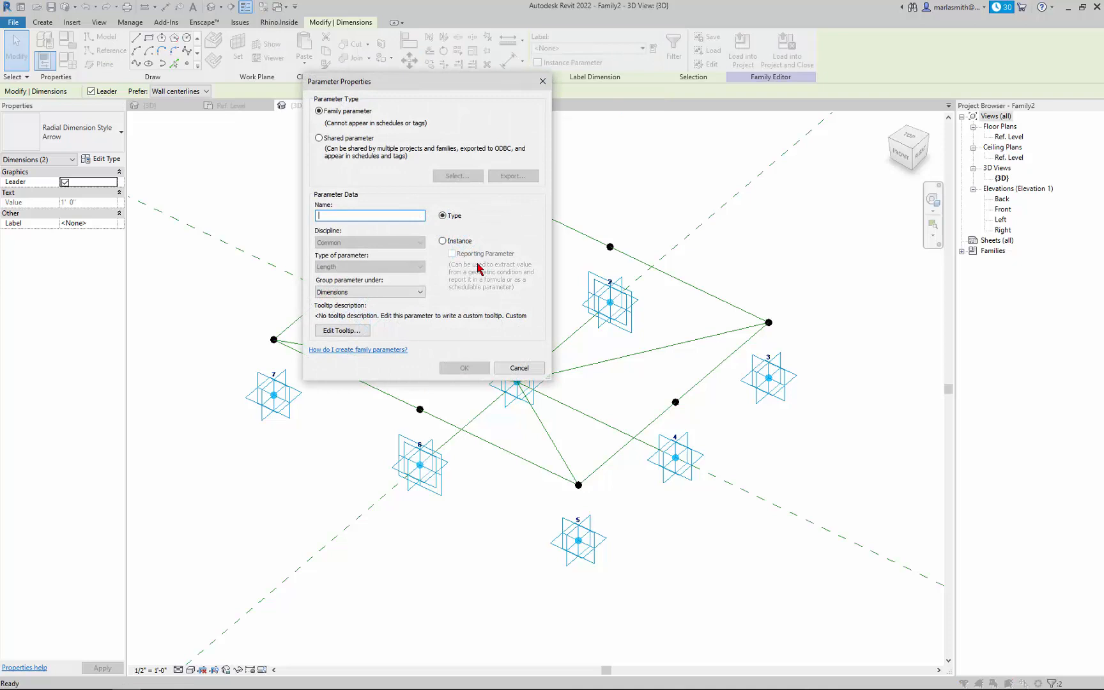
{"action": "type", "text": "tube rad"}
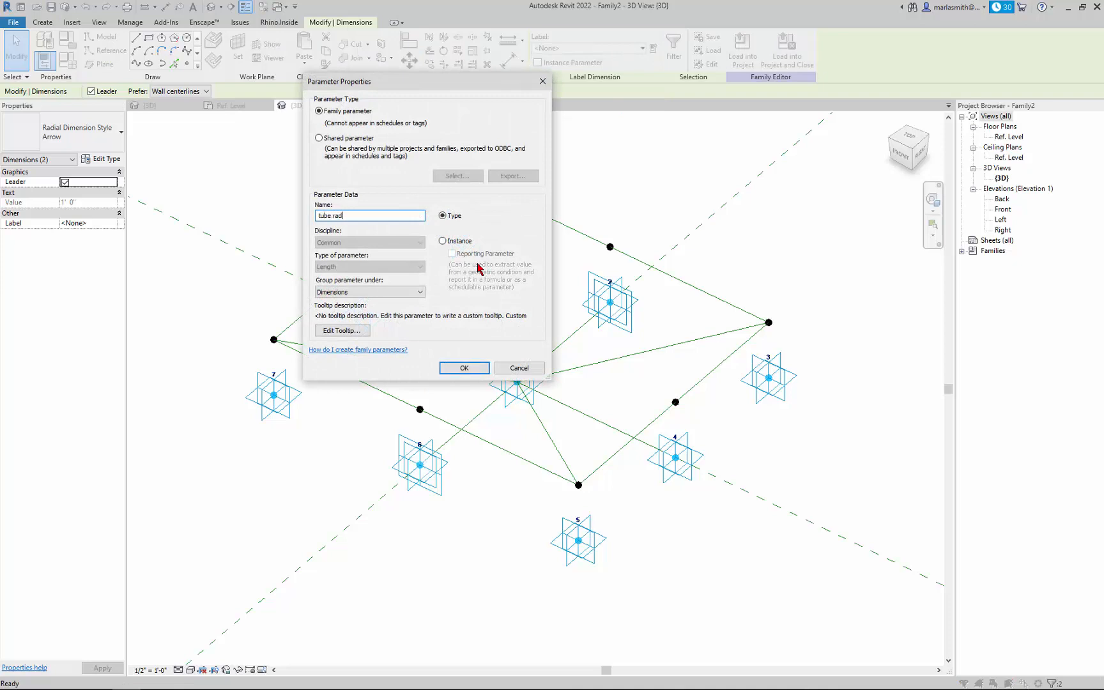
{"action": "type", "text": "ius 1"}
{"action": "key", "text": "Return"}
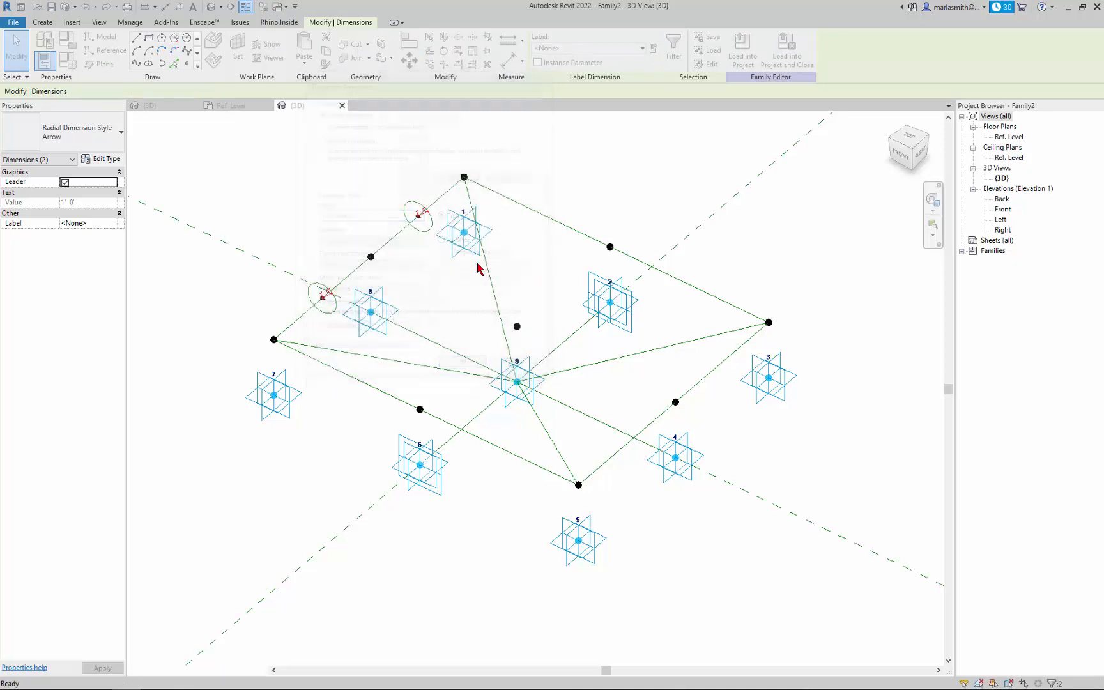
{"action": "left_click", "coordinate": [411, 292]}
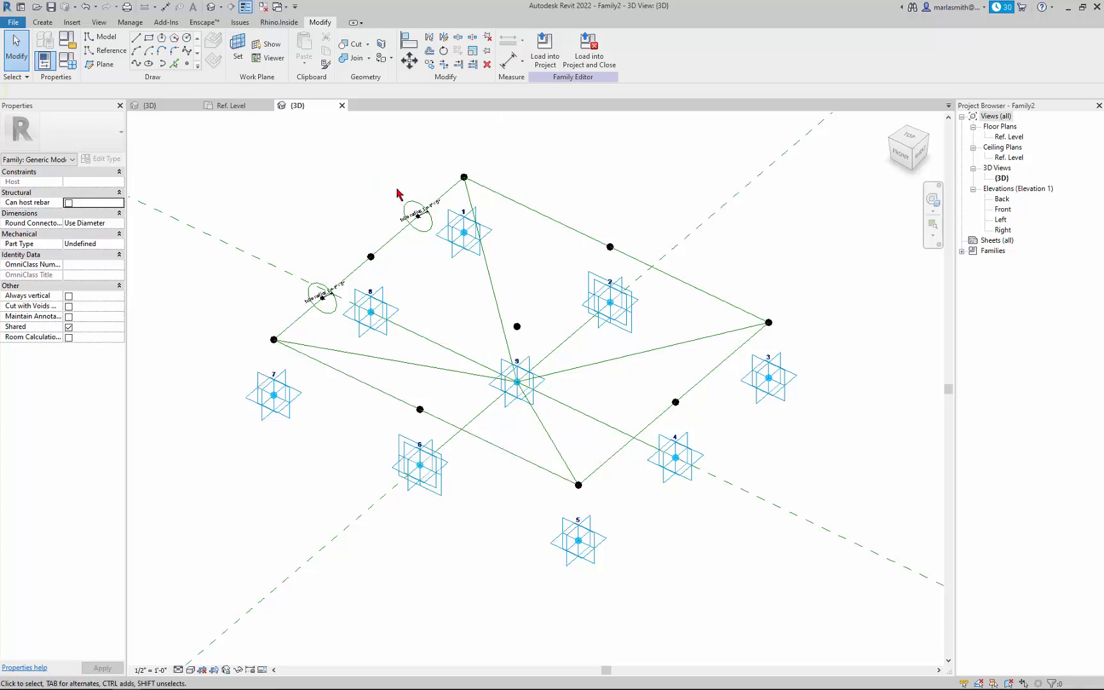
Copy both labelled circles with their host points, unconstrained, into the open space beyond point 1.
{"action": "left_click_drag", "start_coordinate": [381, 167], "coordinate": [448, 250]}
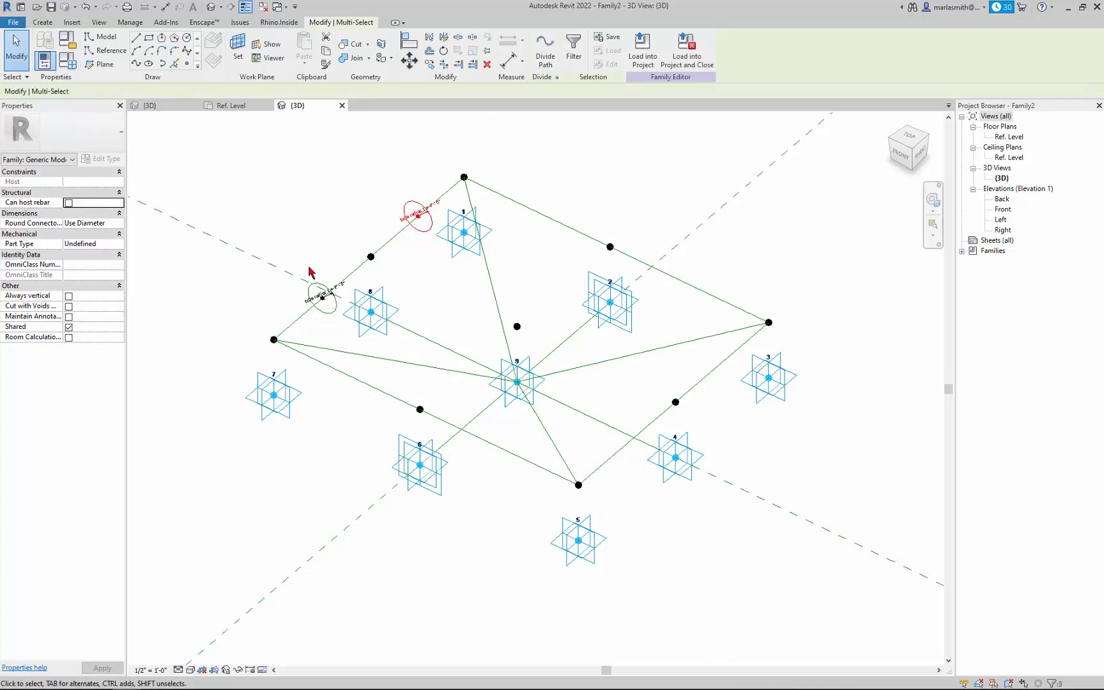
{"action": "left_click_drag", "start_coordinate": [295, 249], "coordinate": [336, 311], "text": "ctrl"}
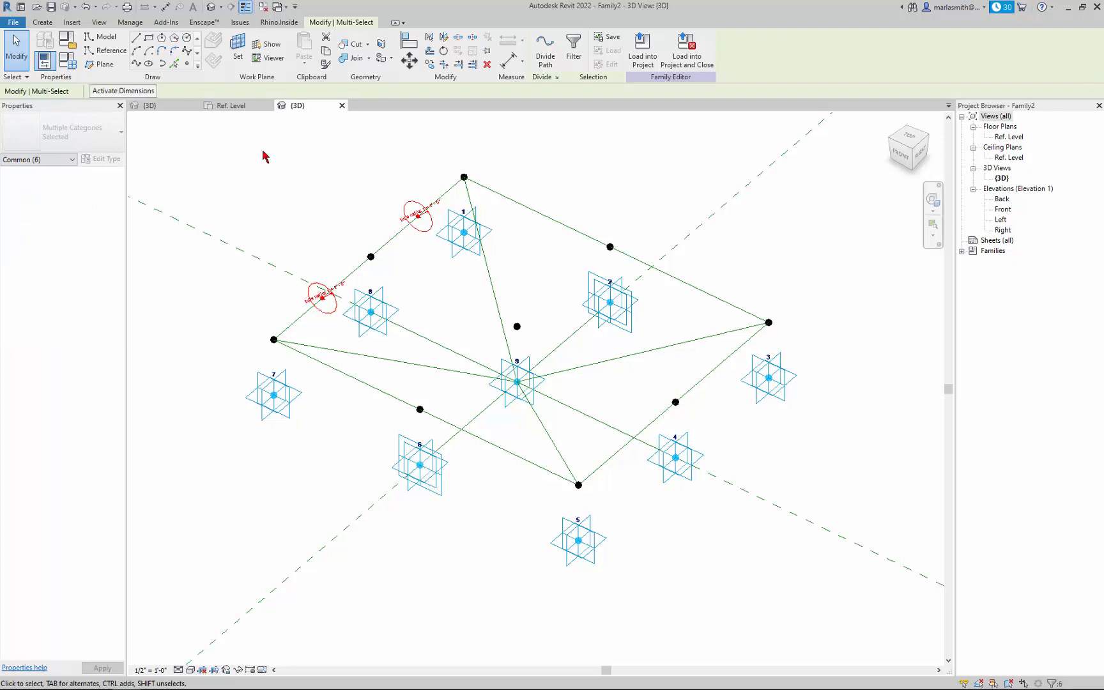
{"action": "left_click", "coordinate": [430, 64]}
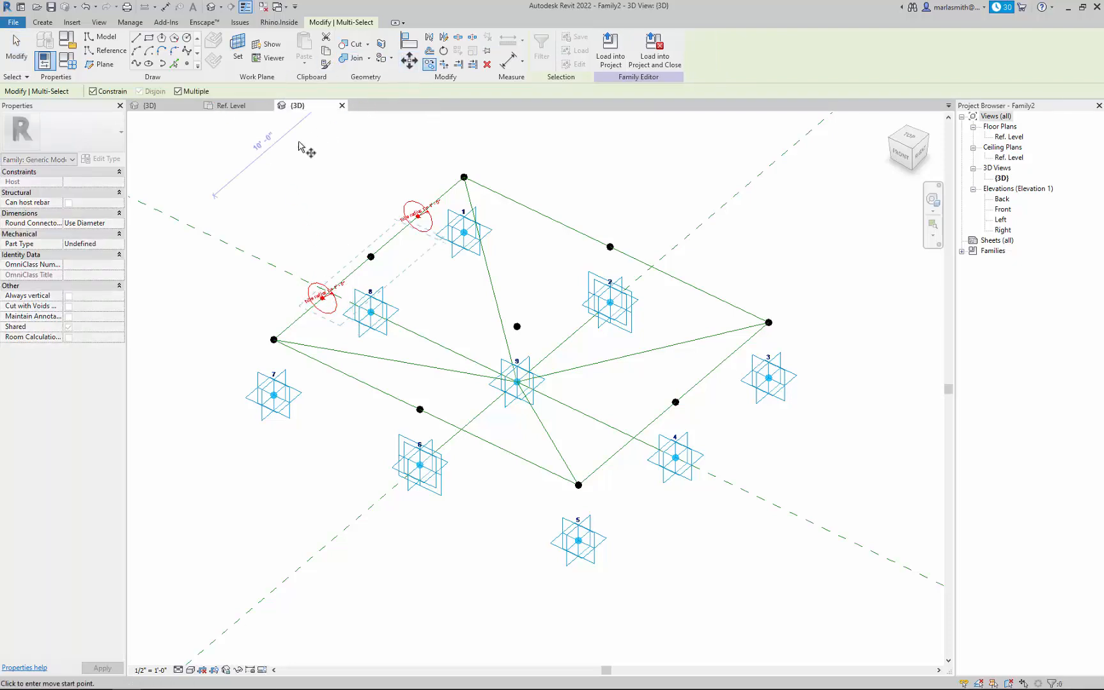
{"action": "left_click", "coordinate": [93, 92]}
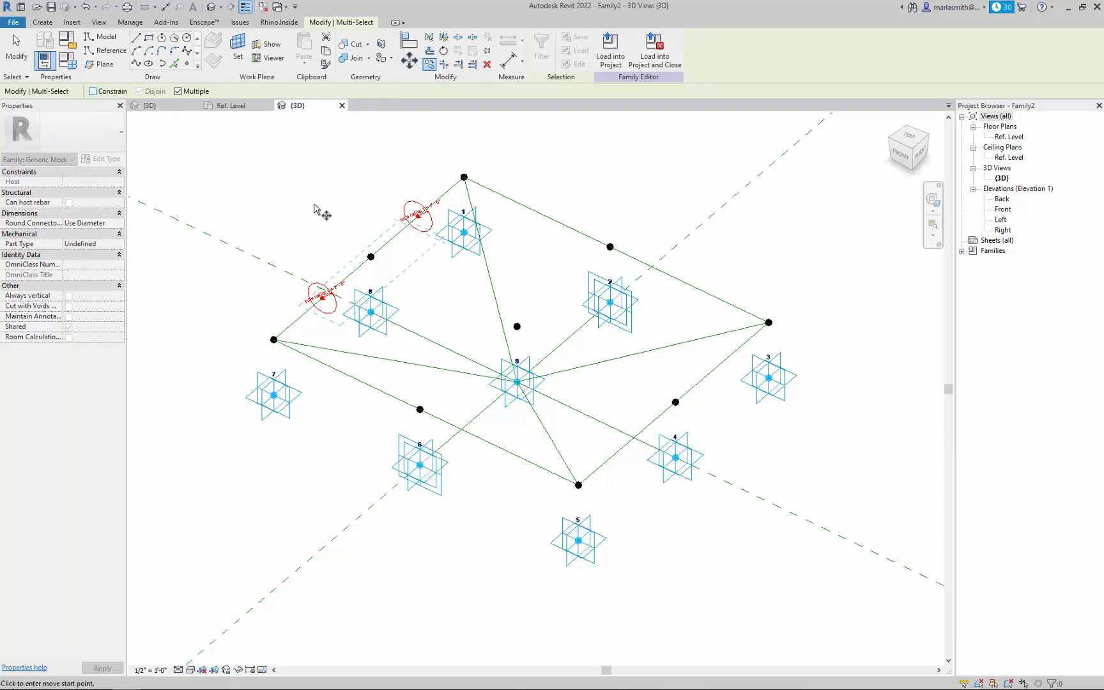
{"action": "left_click", "coordinate": [352, 216]}
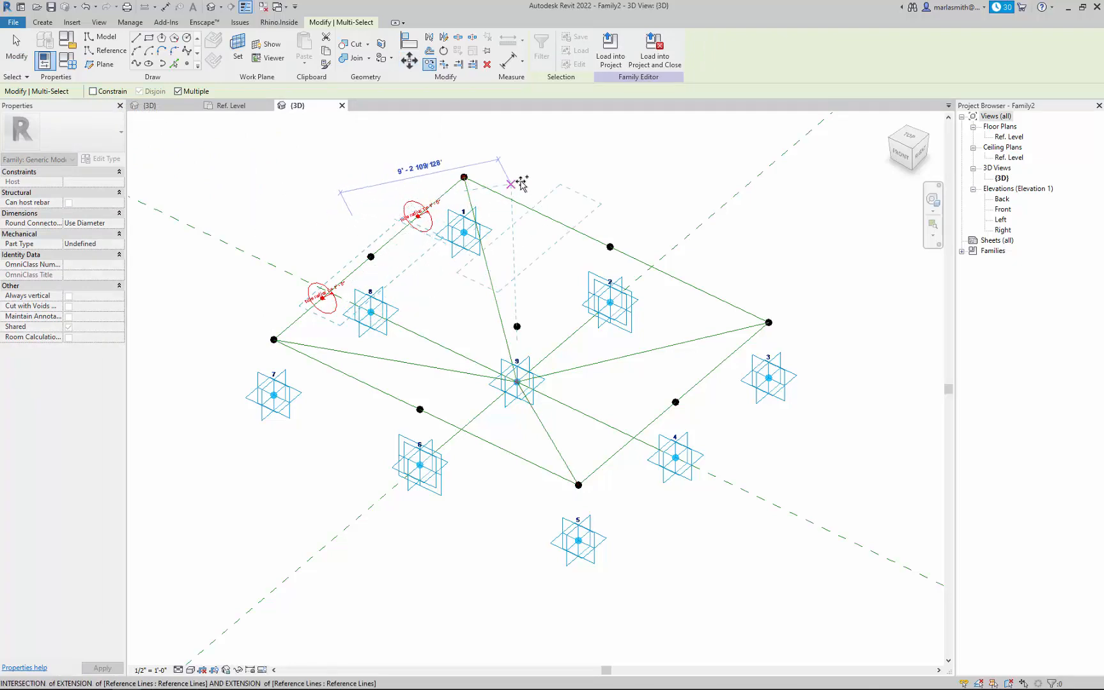
{"action": "left_click", "coordinate": [549, 177]}
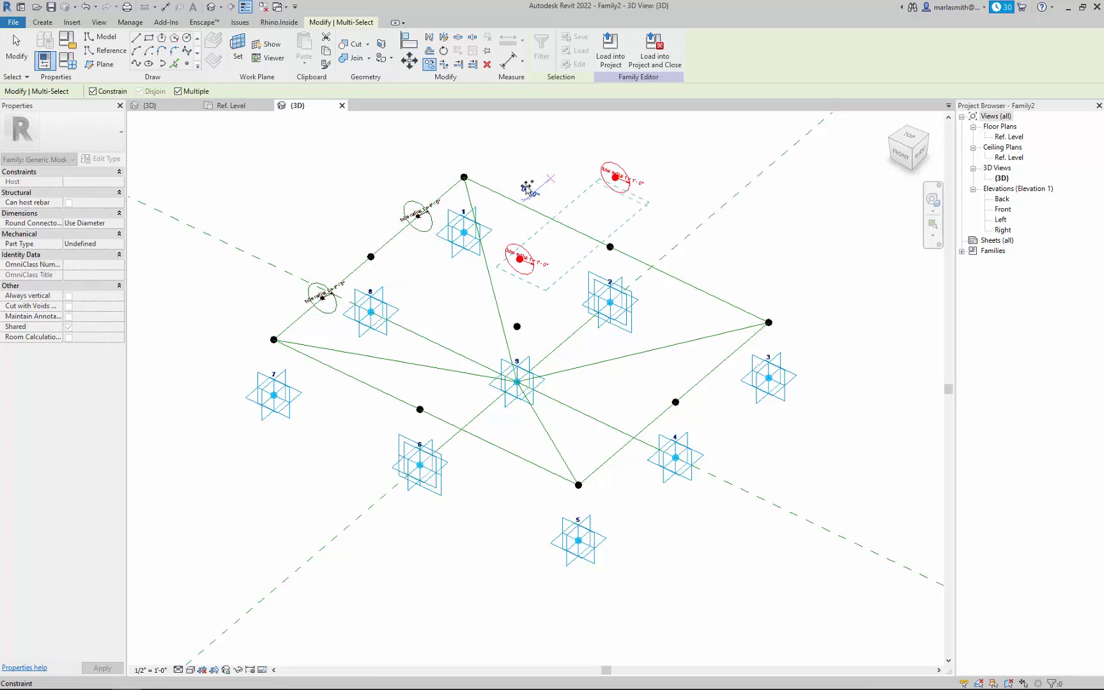
{"action": "key", "text": "Escape"}
{"action": "key", "text": "Escape"}
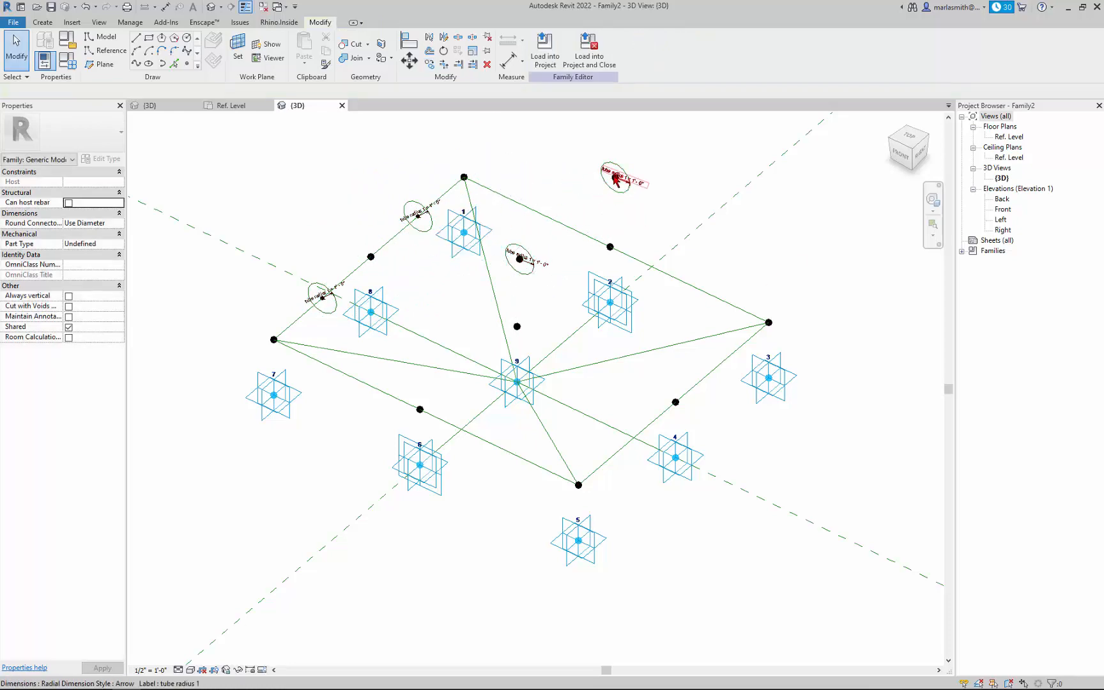
Rehost the two copied circles' reference points onto the edge between points 1 and 3, one on each side of its middle point.
{"action": "left_click", "coordinate": [615, 179]}
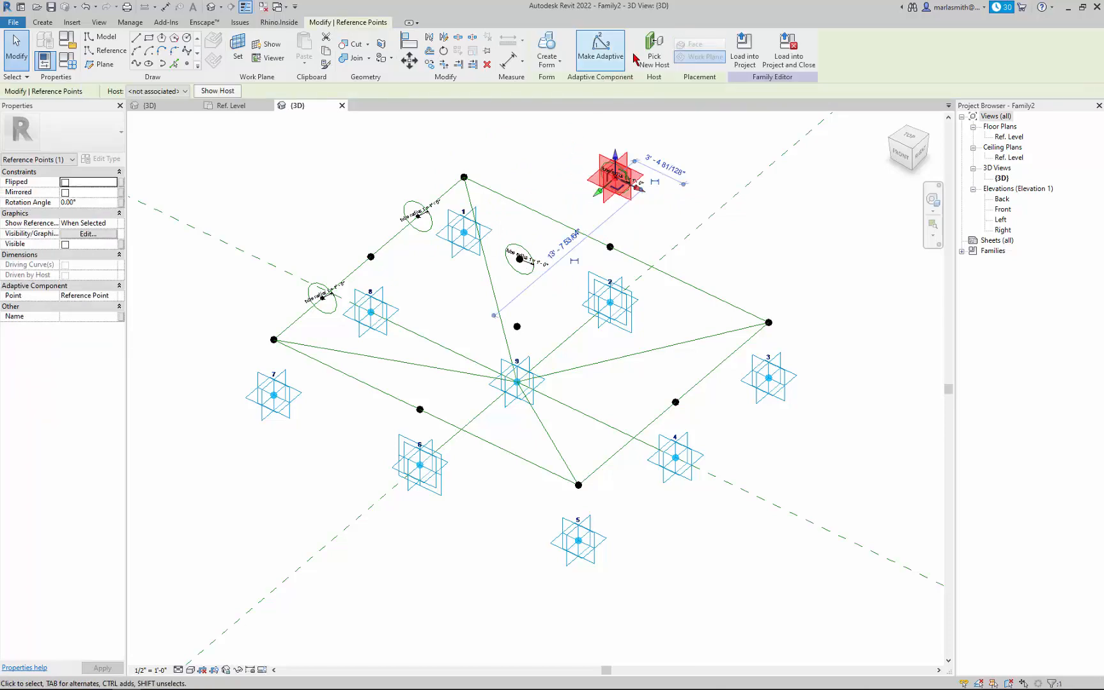
{"action": "left_click", "coordinate": [654, 51]}
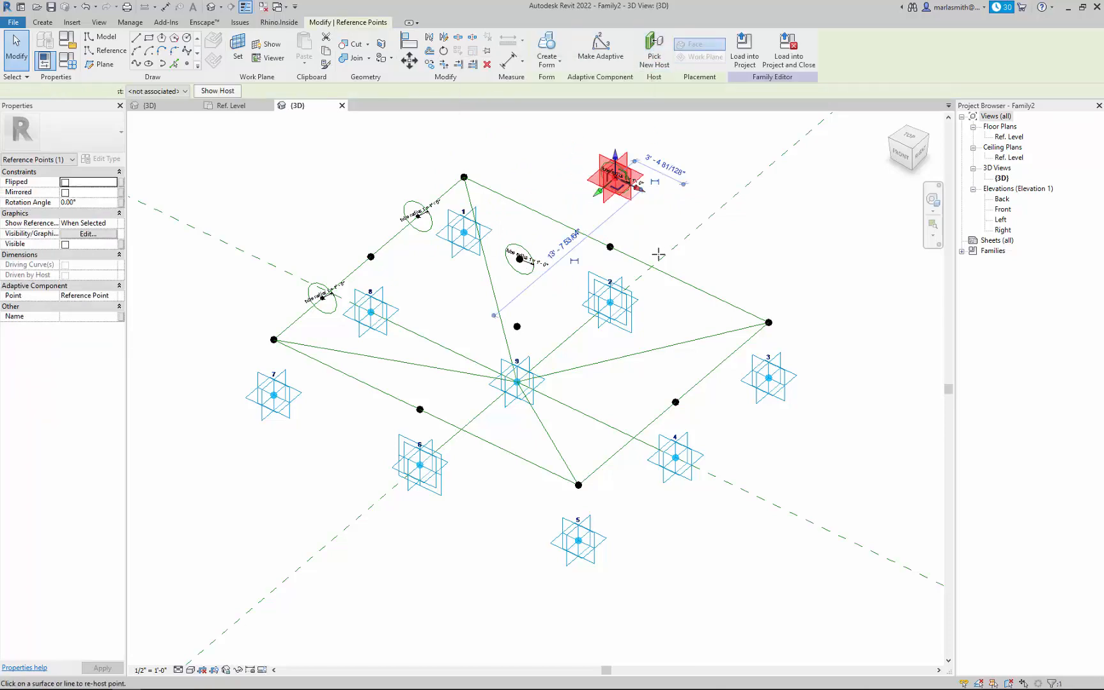
{"action": "left_click", "coordinate": [666, 272]}
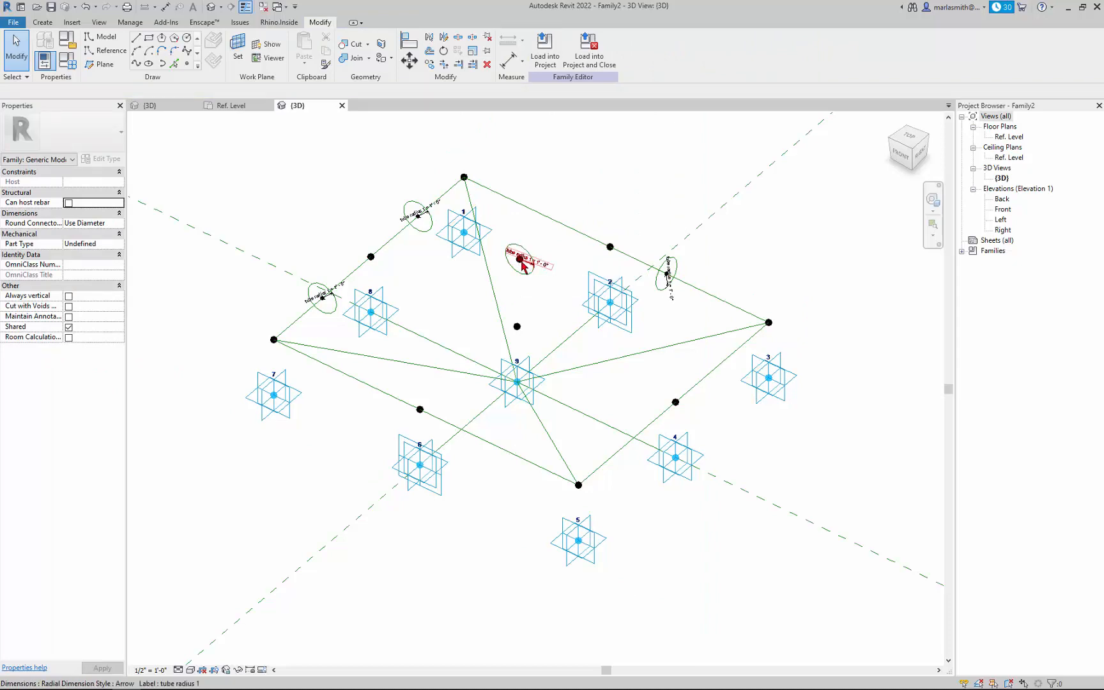
{"action": "left_click", "coordinate": [521, 259]}
{"action": "left_click", "coordinate": [654, 51]}
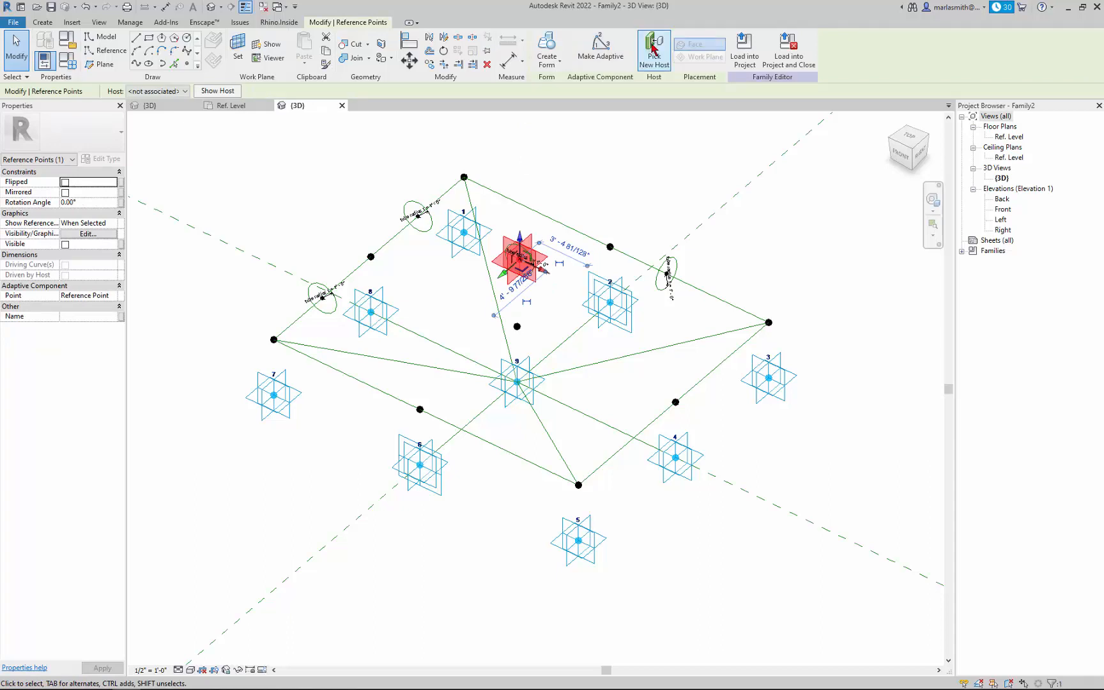
{"action": "left_click", "coordinate": [546, 213]}
{"action": "left_click", "coordinate": [610, 181]}
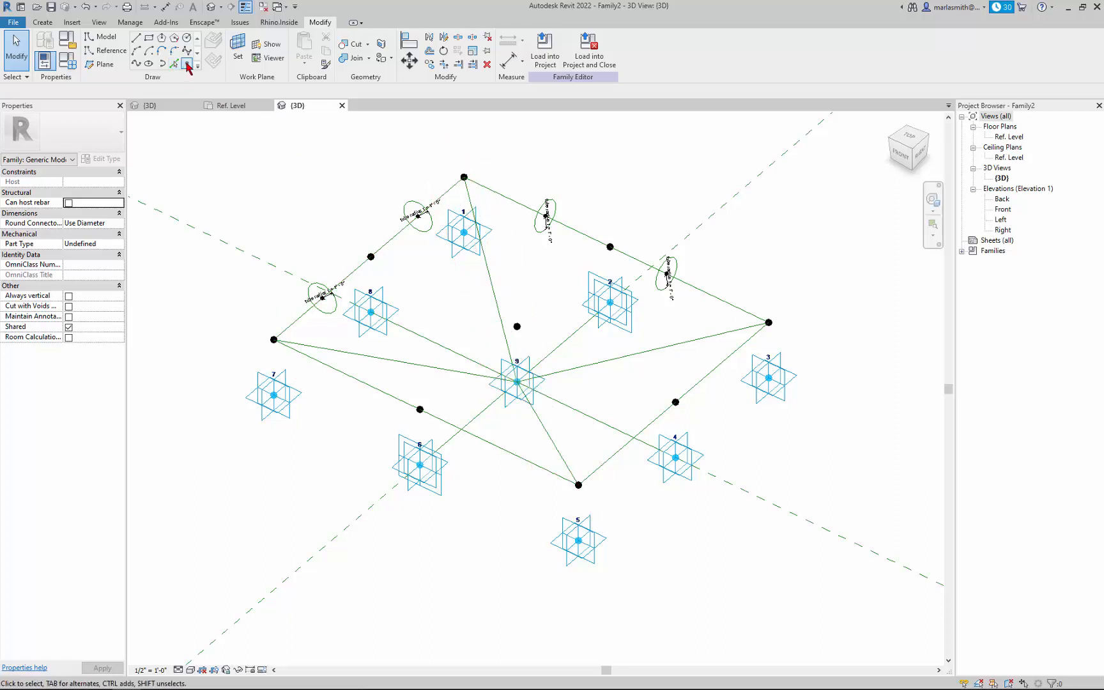
Copy the circle nearest point 1 on the 1–3 edge, with its host point and dimension, unconstrained into the space inside the frame.
{"action": "left_click_drag", "start_coordinate": [517, 161], "coordinate": [574, 257]}
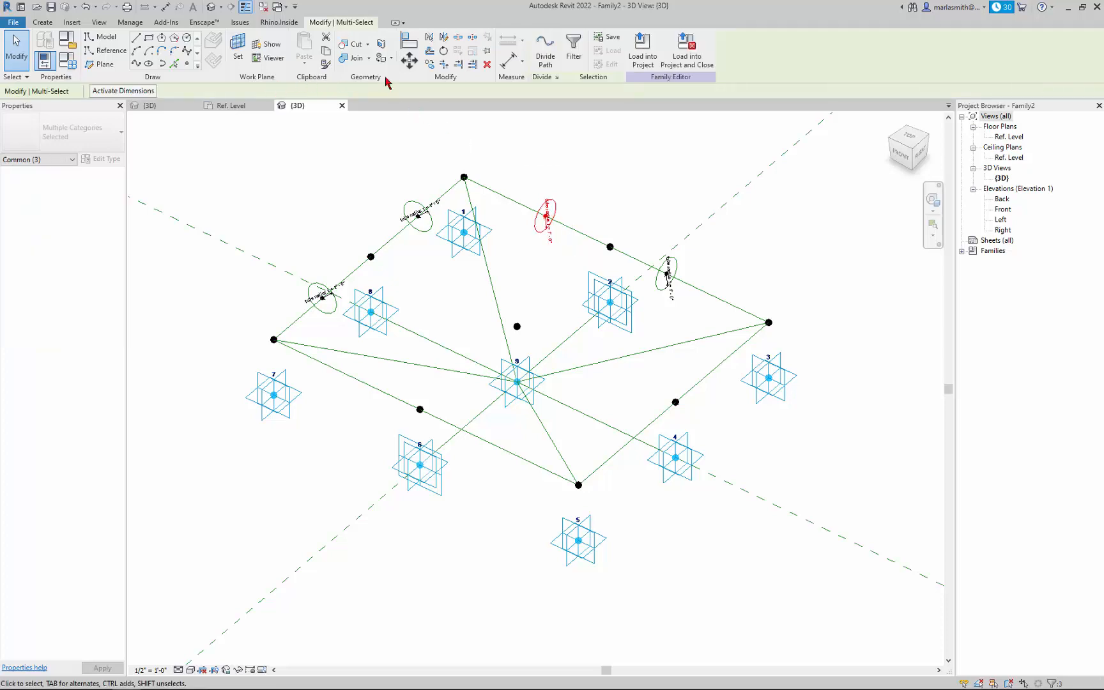
{"action": "left_click", "coordinate": [431, 66]}
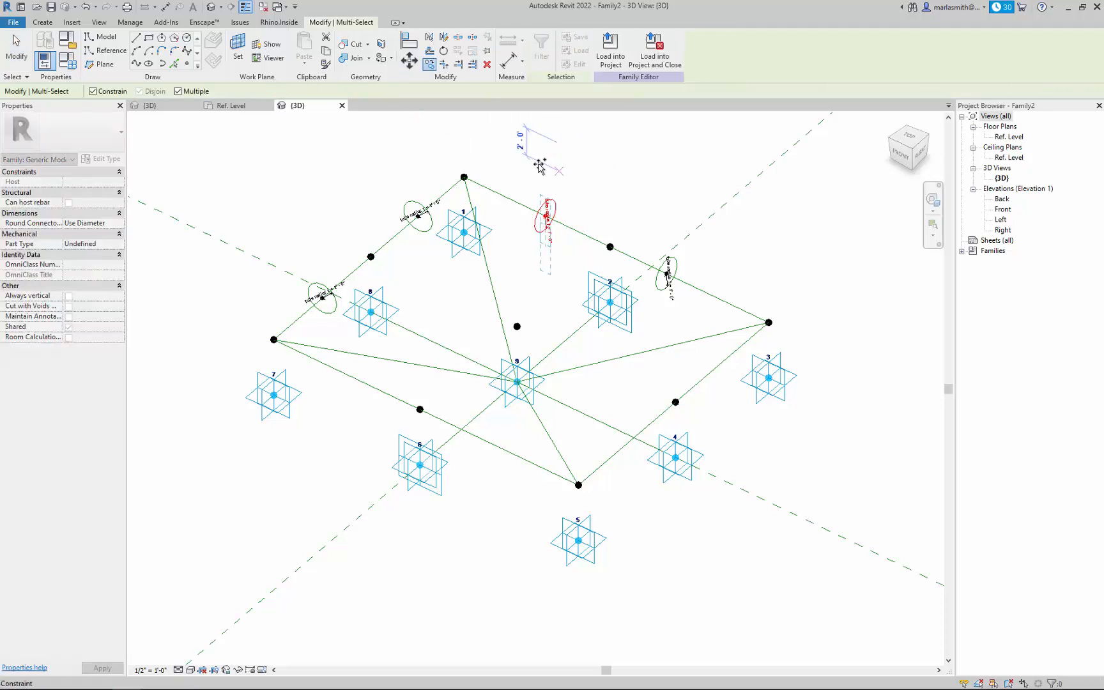
{"action": "left_click", "coordinate": [93, 92]}
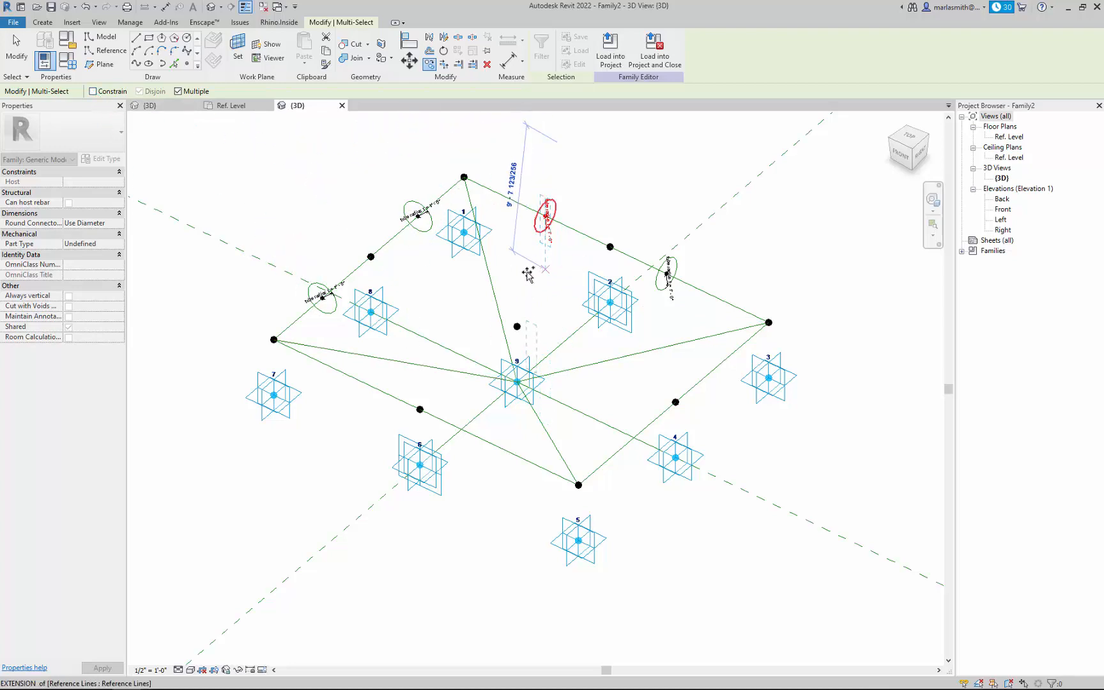
{"action": "left_click", "coordinate": [519, 209]}
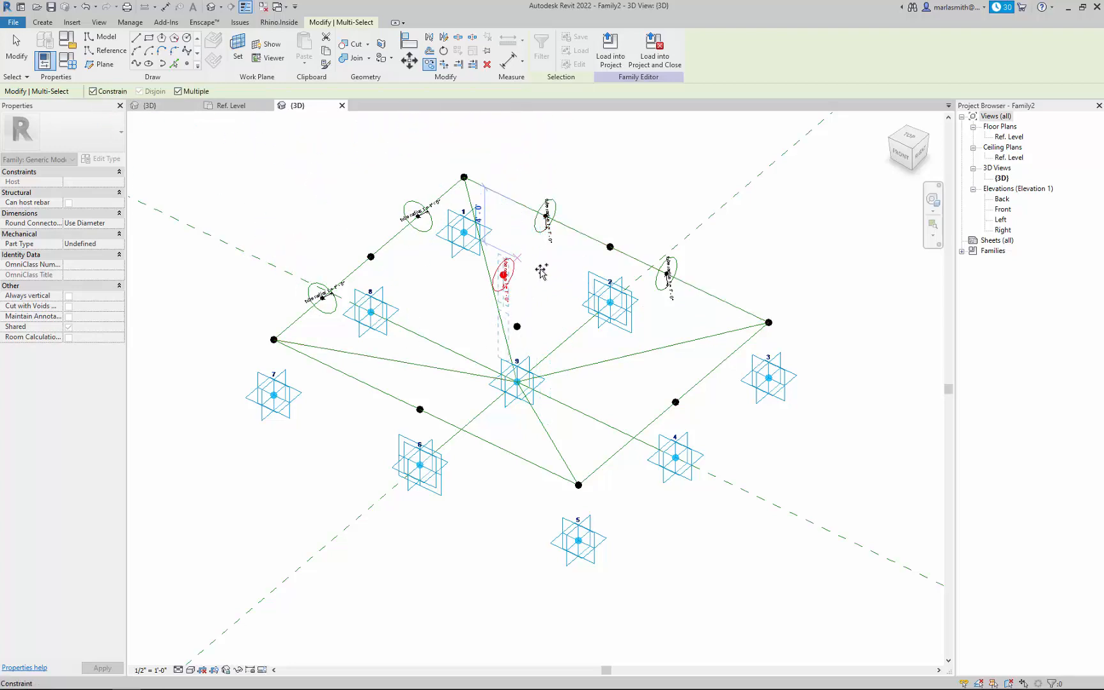
{"action": "key", "text": "Escape"}
{"action": "key", "text": "Escape"}
Rehost the new circle copy's reference point onto the diagonal reference line running from point 1 to point 9.
{"action": "left_click", "coordinate": [504, 274]}
{"action": "scroll", "coordinate": [505, 272], "scroll_direction": "up", "scroll_amount": 5}
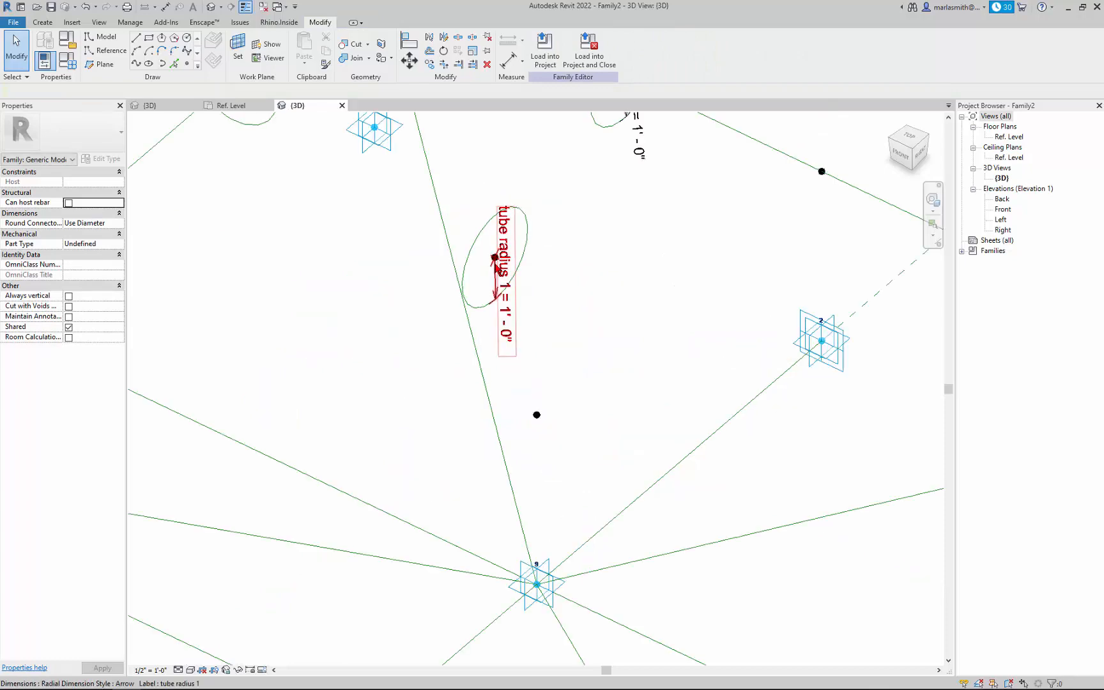
{"action": "left_click", "coordinate": [495, 259]}
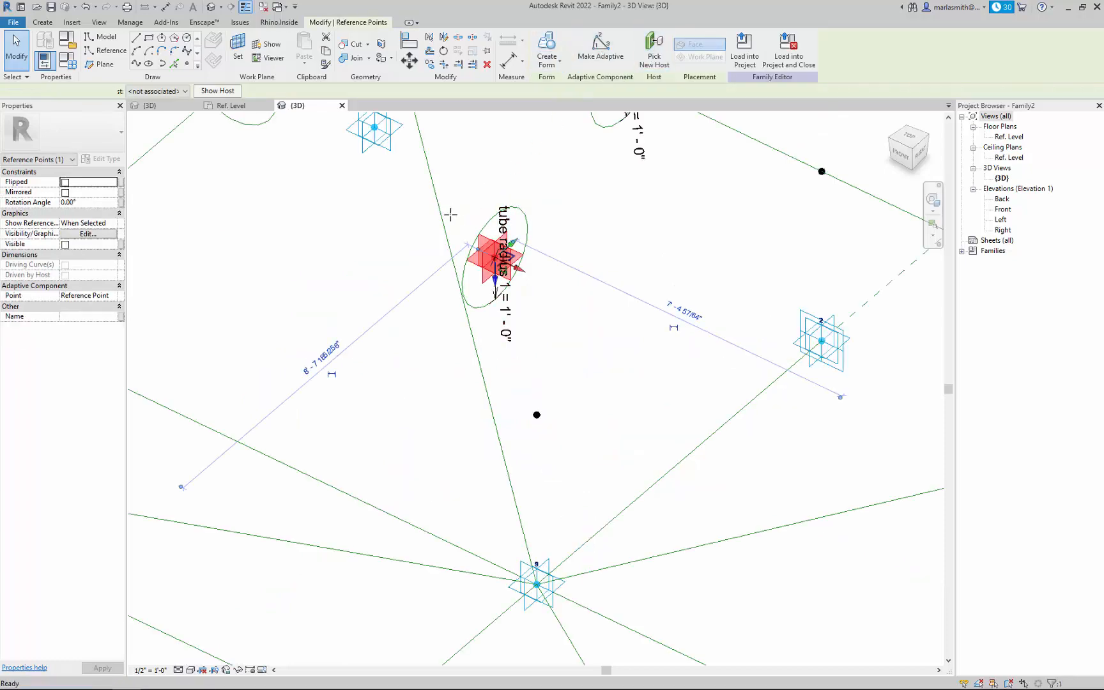
{"action": "left_click_drag", "start_coordinate": [496, 259], "coordinate": [443, 216]}
{"action": "left_click", "coordinate": [504, 222]}
{"action": "scroll", "coordinate": [508, 222], "scroll_direction": "down", "scroll_amount": 5}
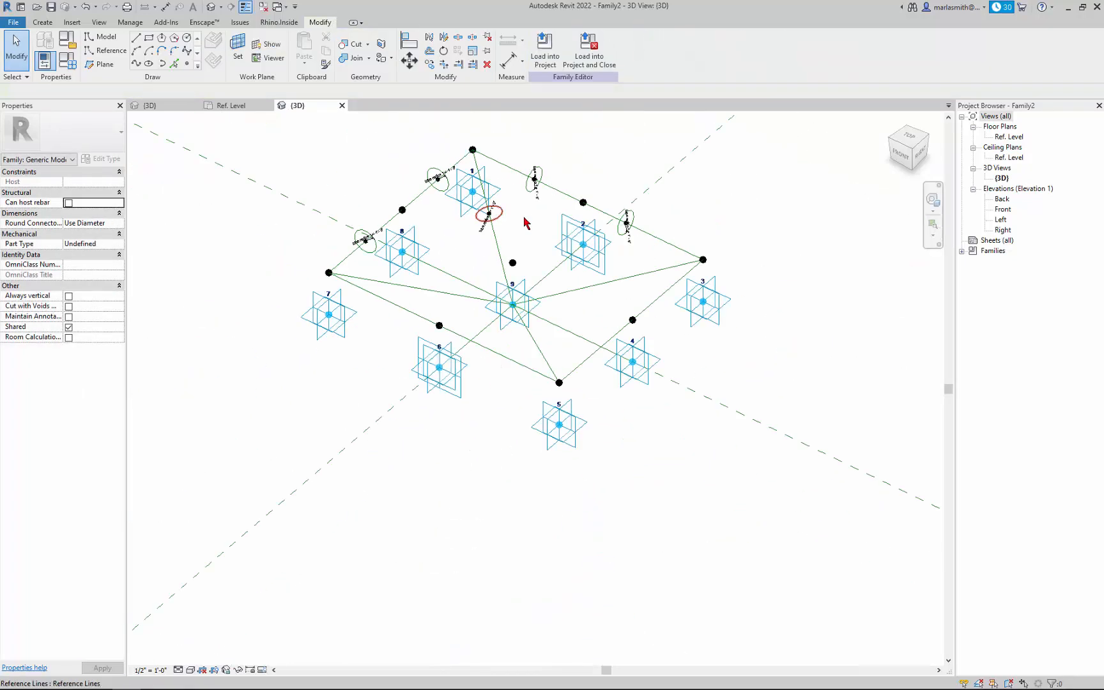
{"action": "scroll", "coordinate": [506, 214], "scroll_direction": "up", "scroll_amount": 4}
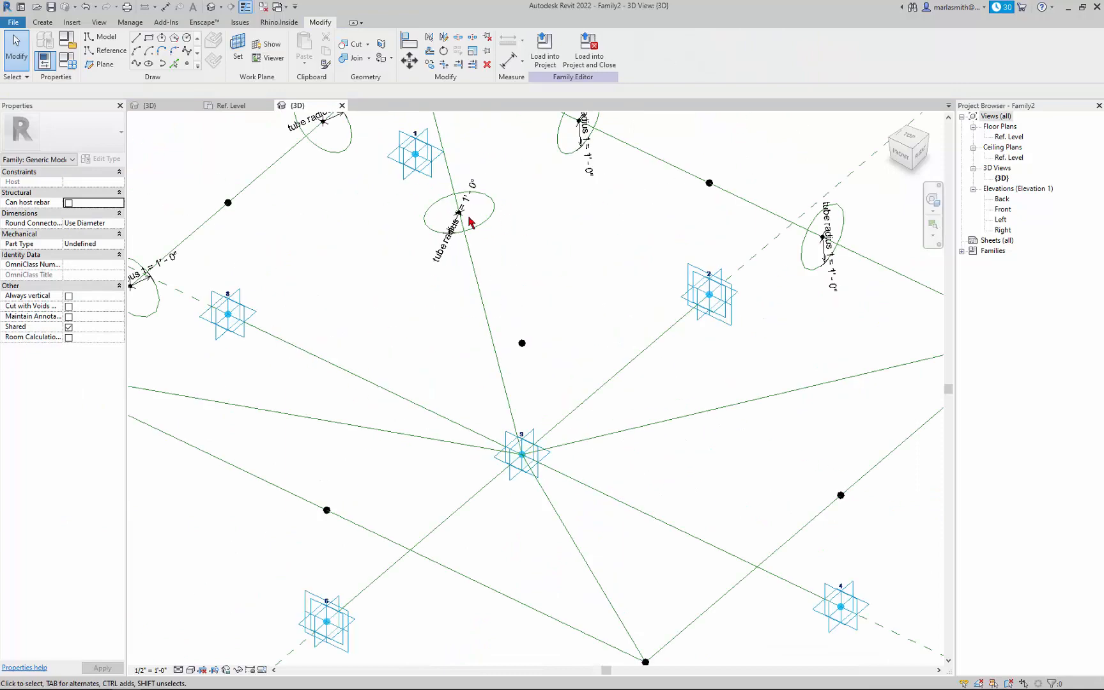
Label the diagonal circle's radius dimension with a new family type parameter named "tube radius 2".
{"action": "left_click", "coordinate": [451, 260]}
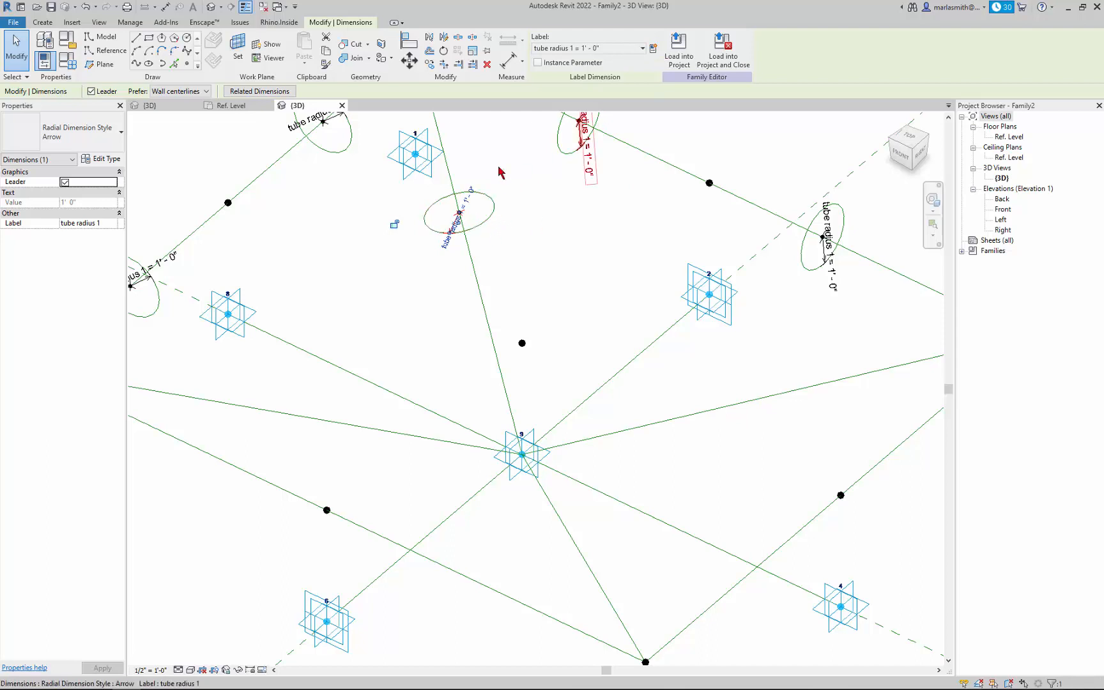
{"action": "left_click", "coordinate": [653, 49]}
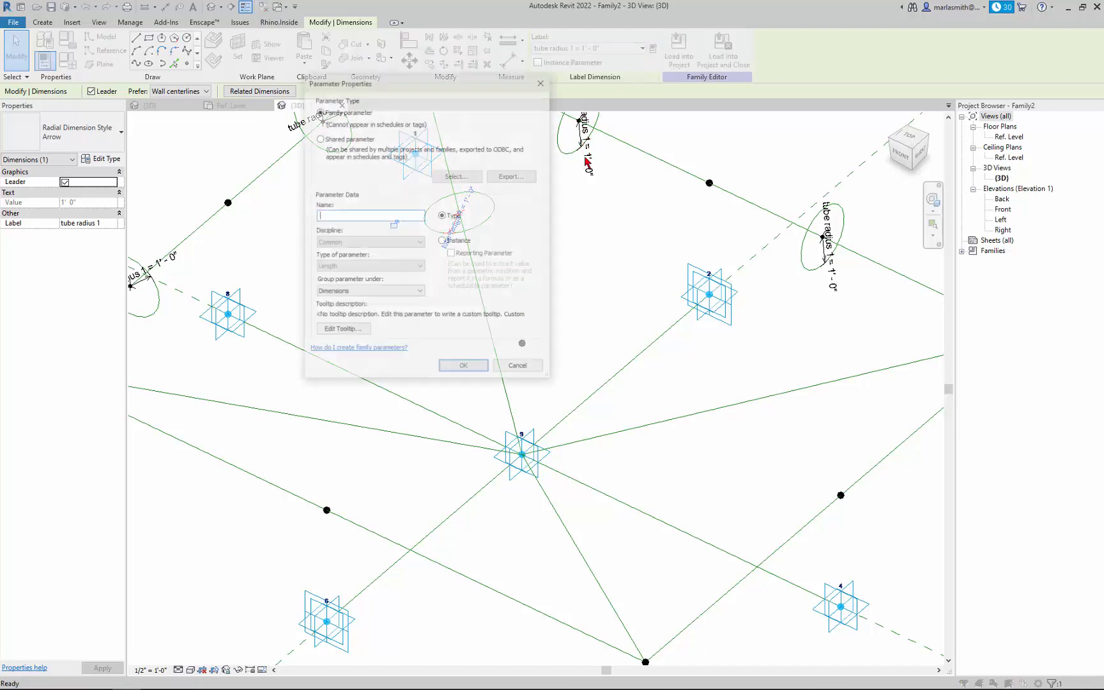
{"action": "type", "text": "tube radius"}
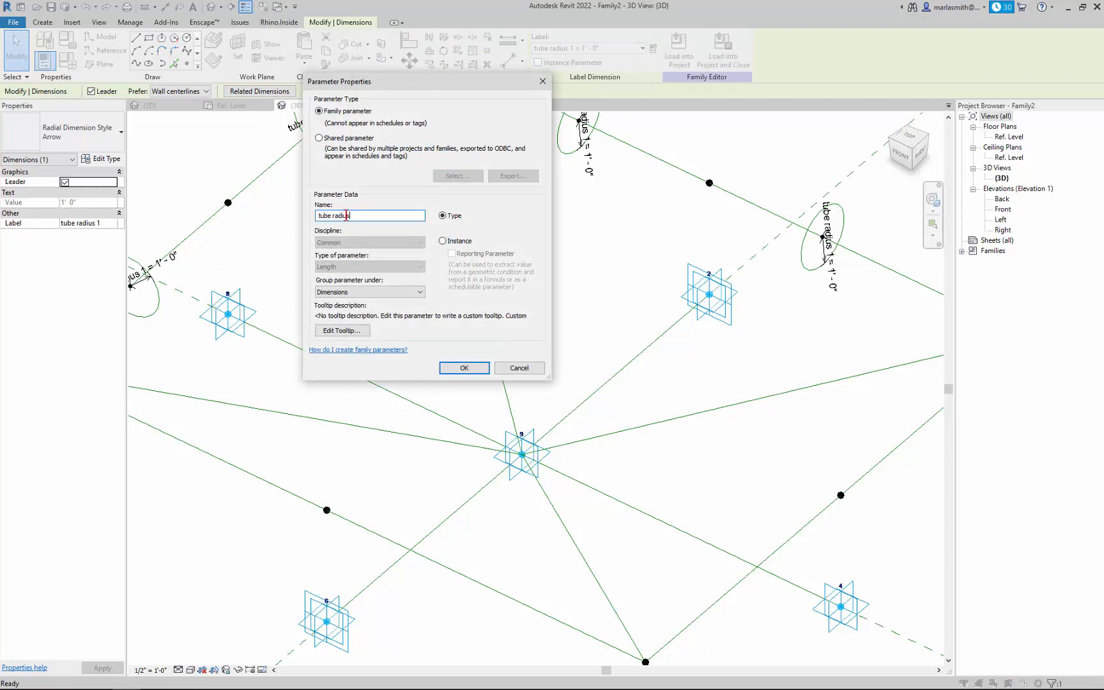
{"action": "type", "text": " 2"}
{"action": "key", "text": "Return"}
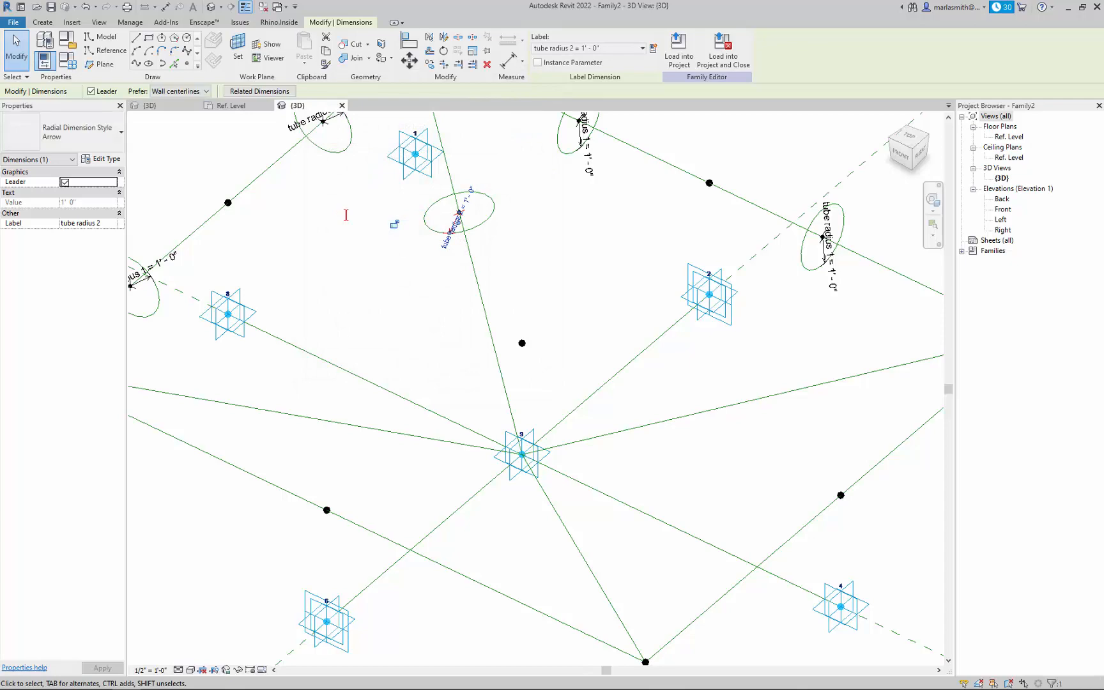
{"action": "left_click", "coordinate": [355, 334]}
{"action": "scroll", "coordinate": [366, 324], "scroll_direction": "down", "scroll_amount": 3}
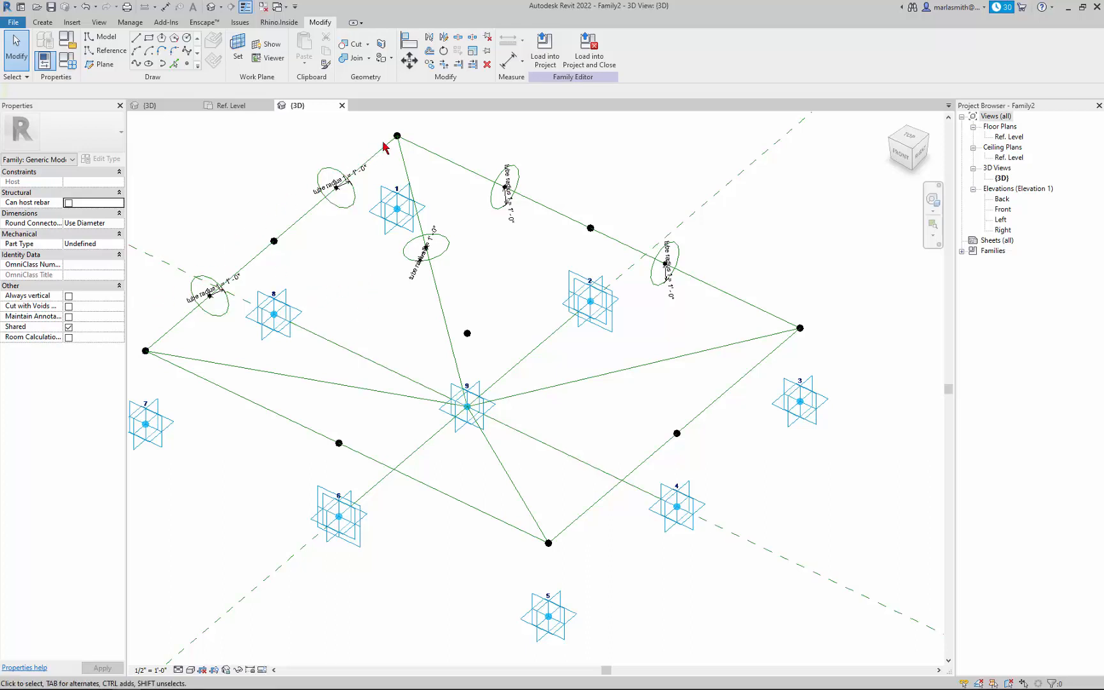
Create solid tube forms from the circle pairs and their host lines along the 1–7 and 1–3 edges.
{"action": "left_click", "coordinate": [233, 320]}
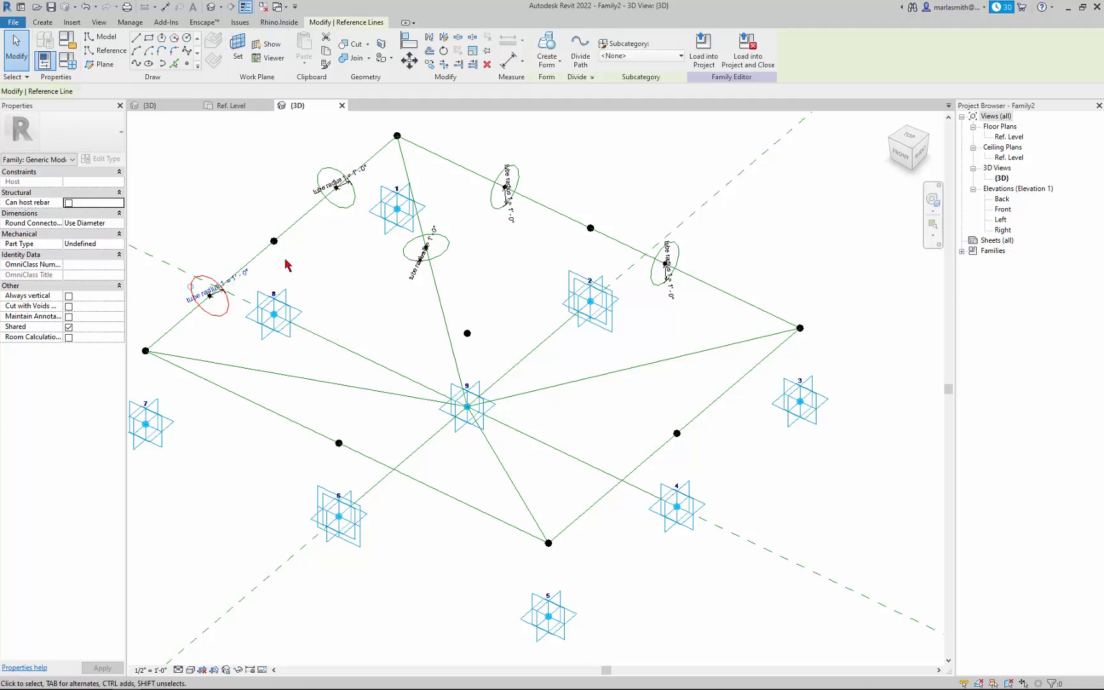
{"action": "left_click", "coordinate": [341, 210], "text": "ctrl"}
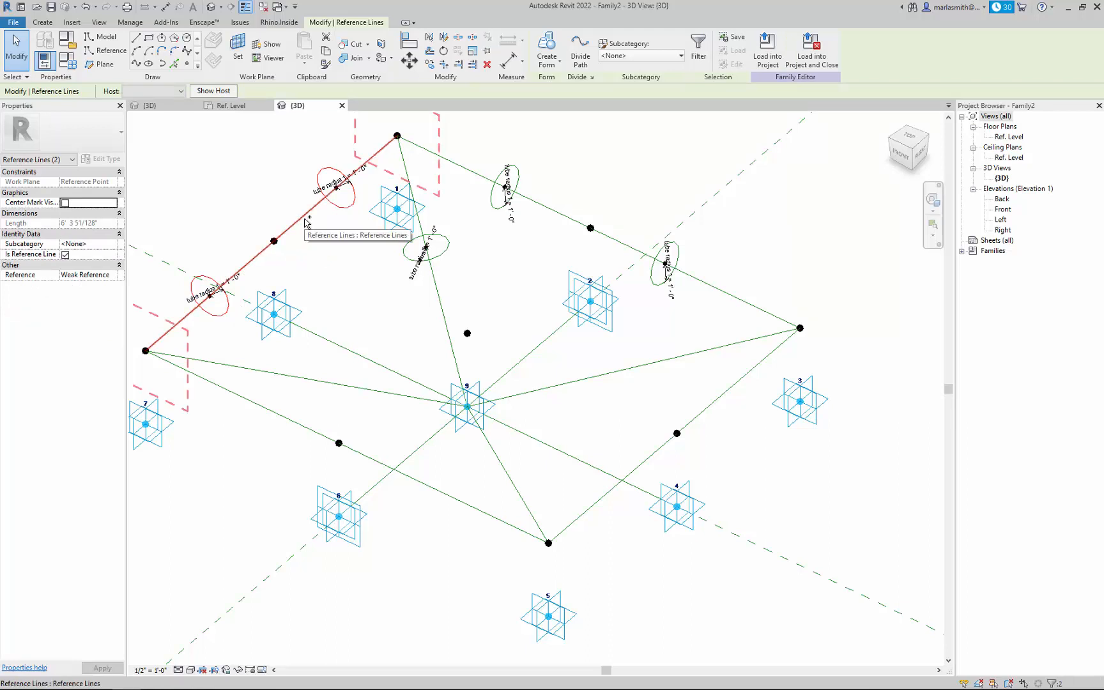
{"action": "left_click", "coordinate": [306, 220], "text": "ctrl"}
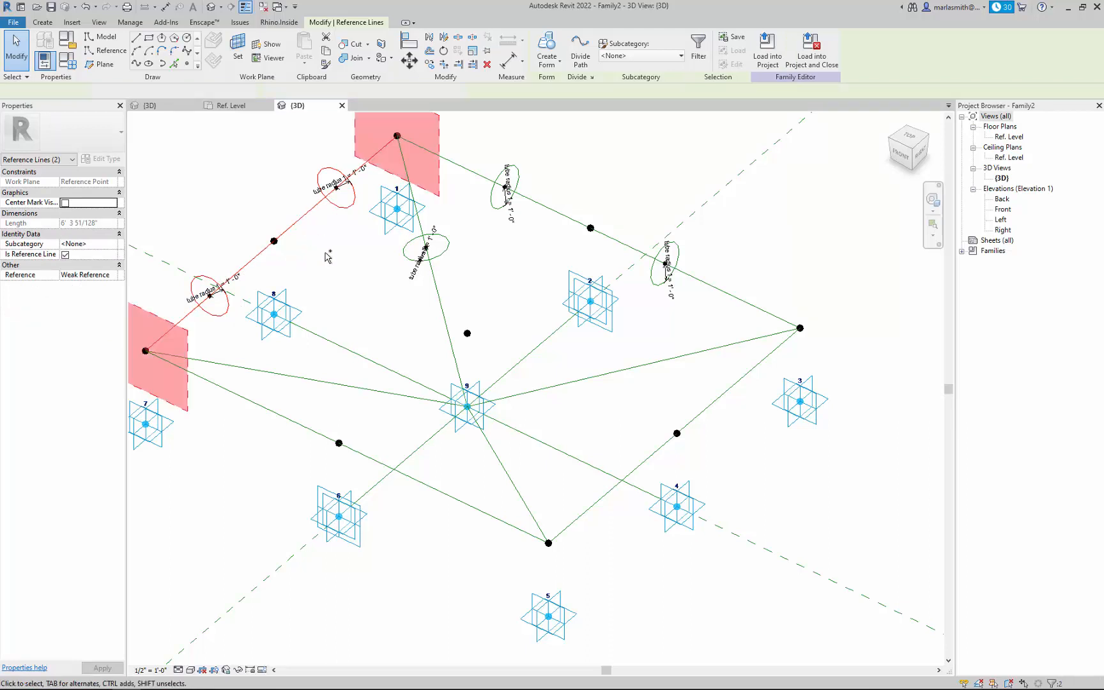
{"action": "left_click", "coordinate": [553, 57]}
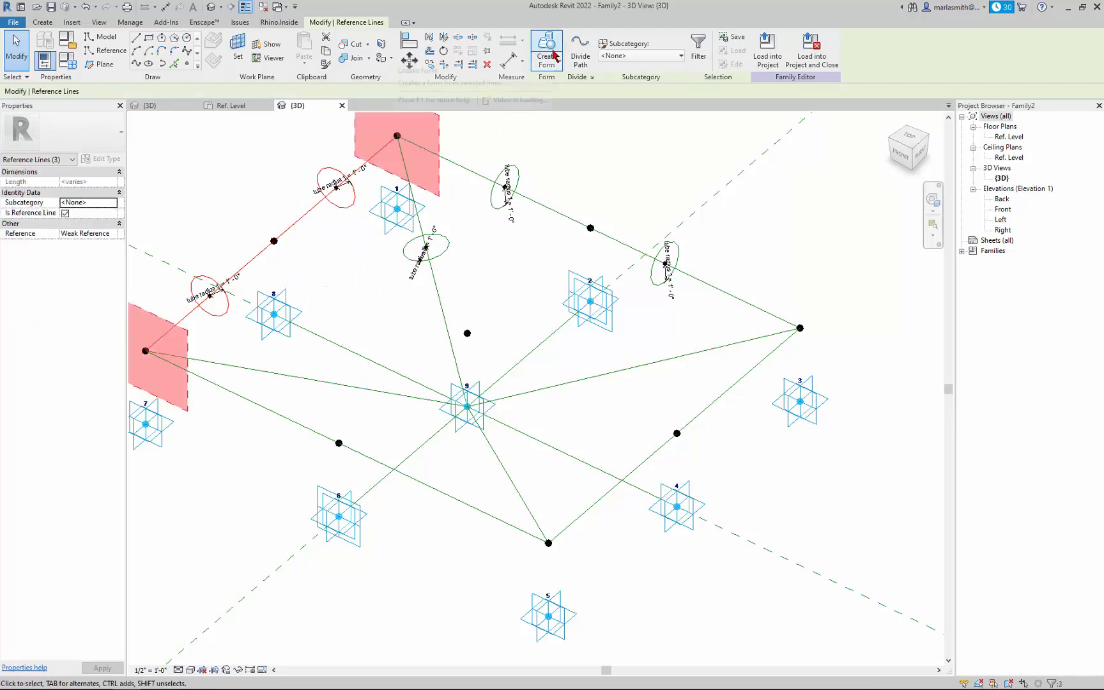
{"action": "left_click", "coordinate": [473, 180]}
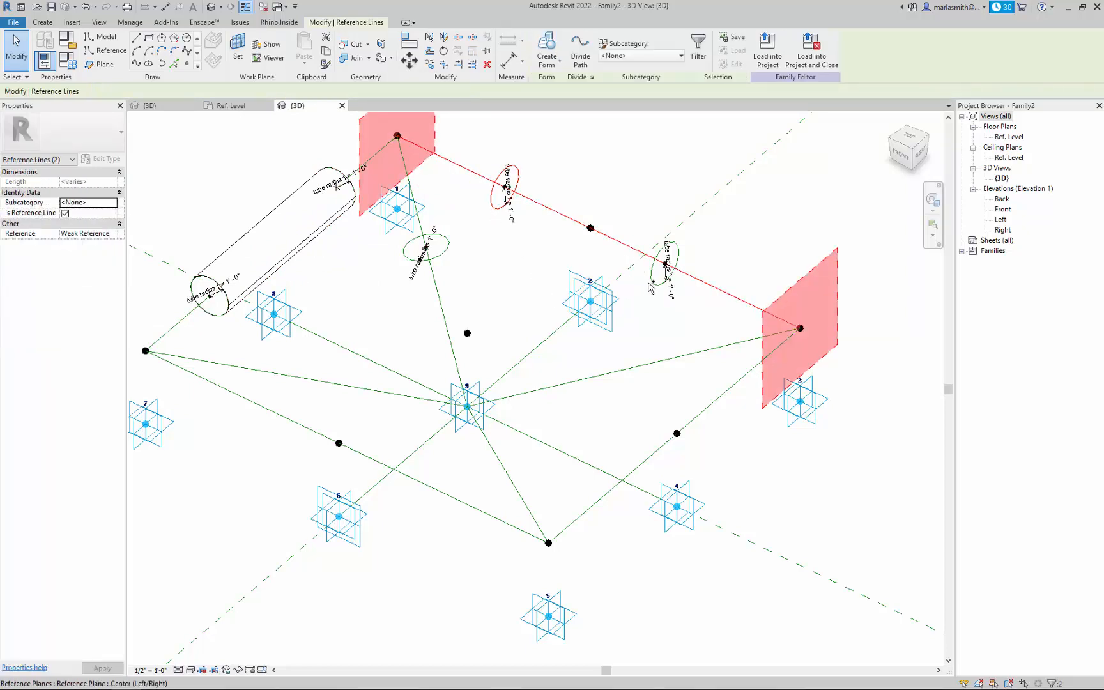
{"action": "left_click", "coordinate": [547, 44]}
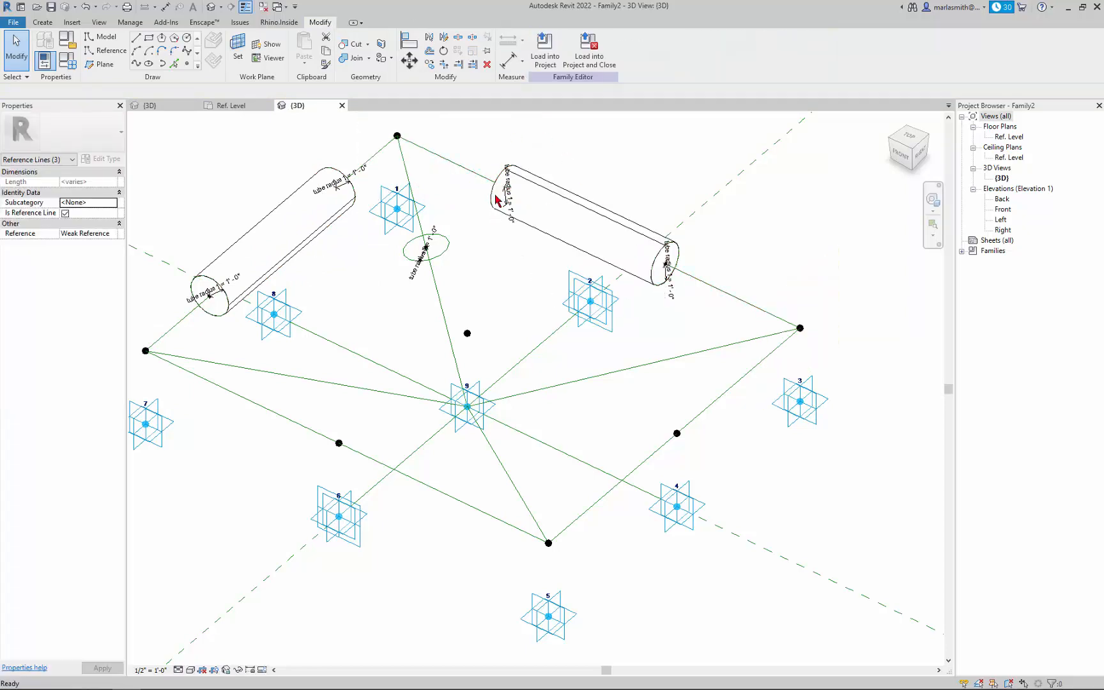
Create a solid tube form from the diagonal circle along the reference lines from point 1 through point 9 to point 5.
{"action": "left_click", "coordinate": [445, 253]}
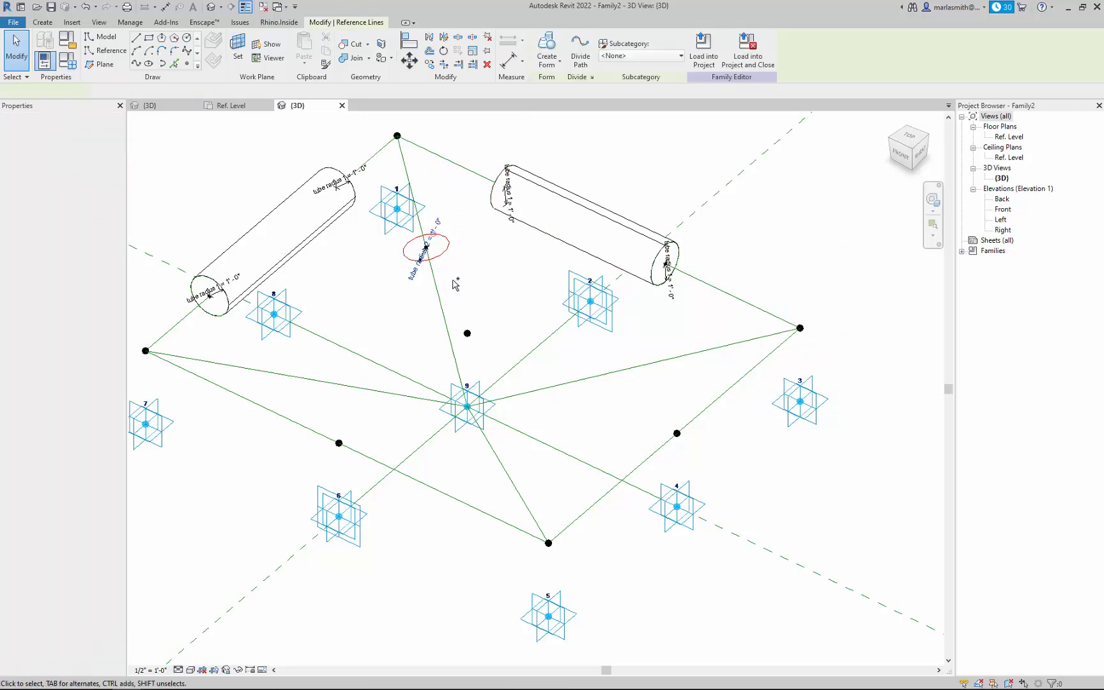
{"action": "left_click", "coordinate": [441, 298], "text": "ctrl"}
{"action": "left_click", "coordinate": [509, 466], "text": "ctrl"}
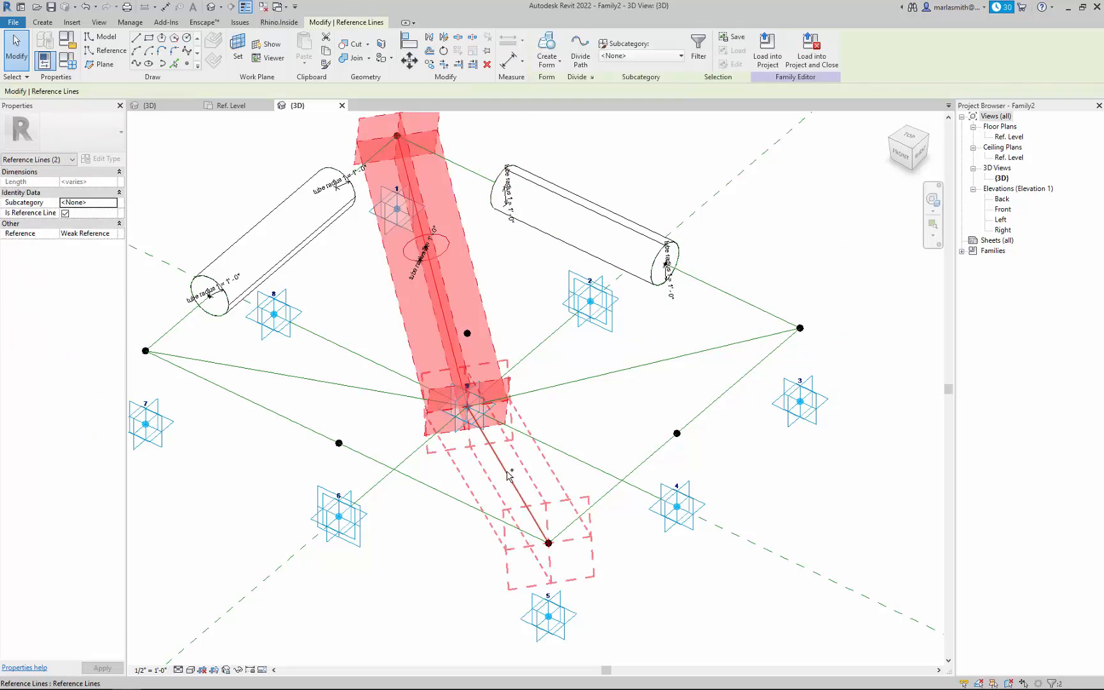
{"action": "left_click", "coordinate": [546, 48]}
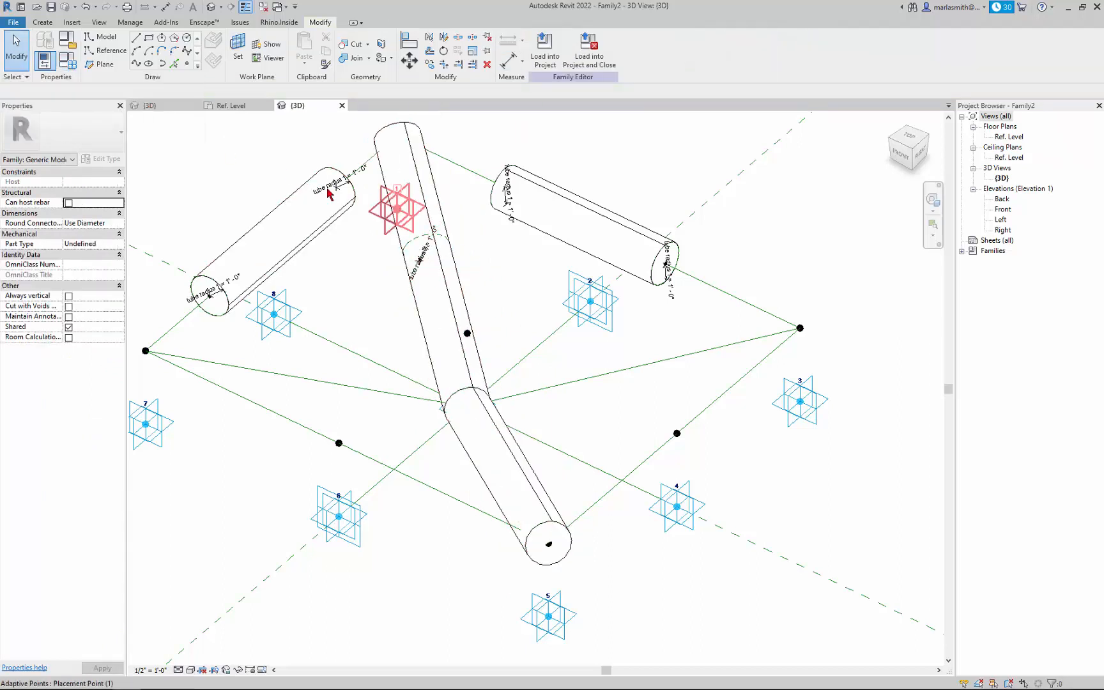
Set the family's tube radius 2 to 3" and tube radius 1 to 6", and apply both values.
{"action": "left_click", "coordinate": [71, 71]}
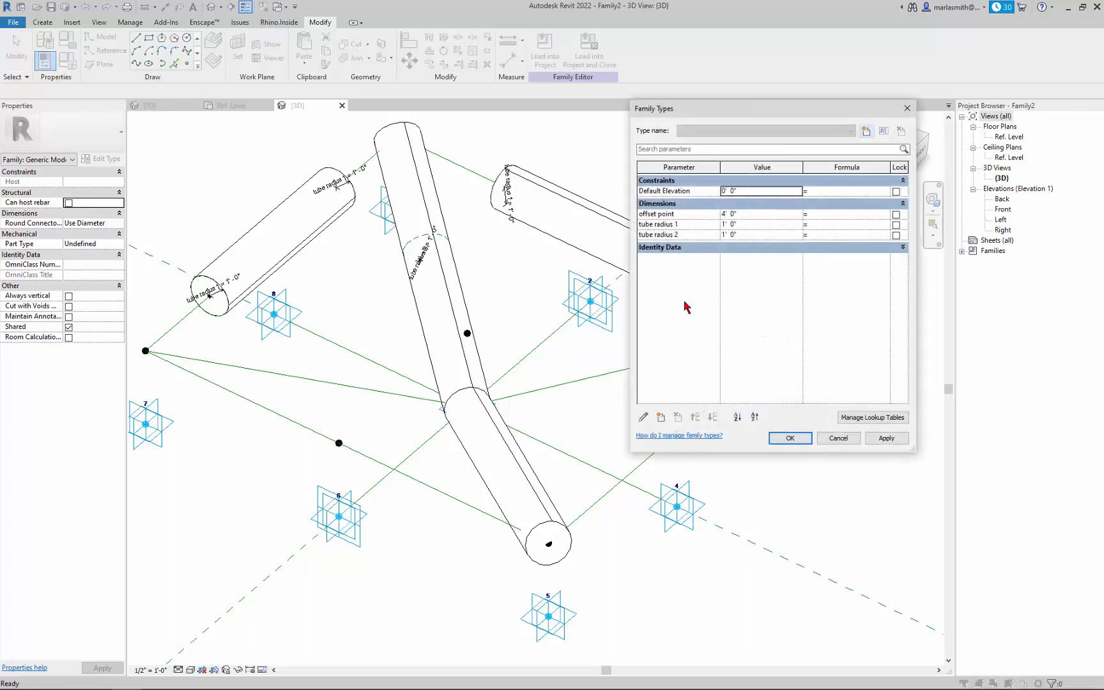
{"action": "left_click", "coordinate": [765, 239]}
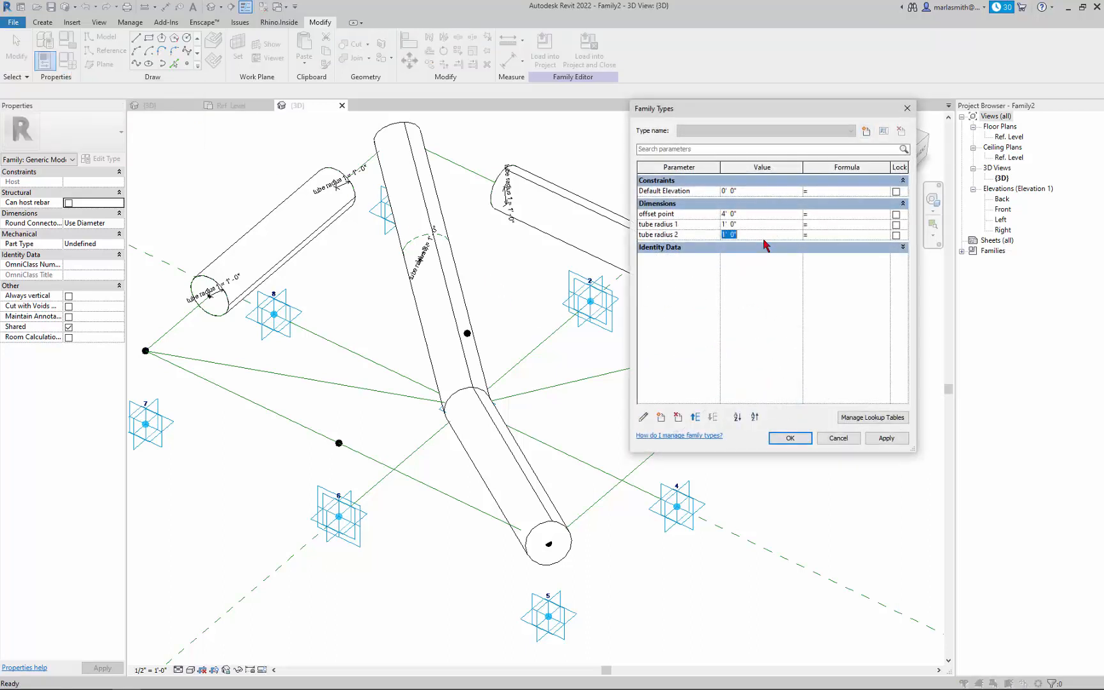
{"action": "type", "text": "3\""}
{"action": "left_click", "coordinate": [886, 438]}
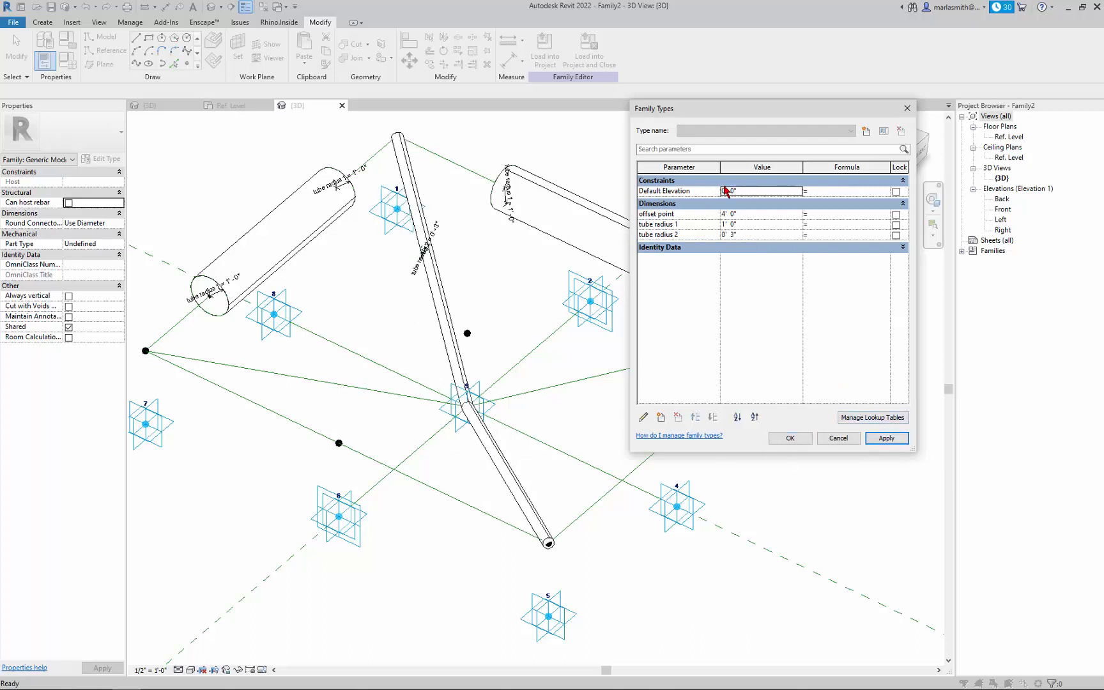
{"action": "left_click", "coordinate": [752, 226]}
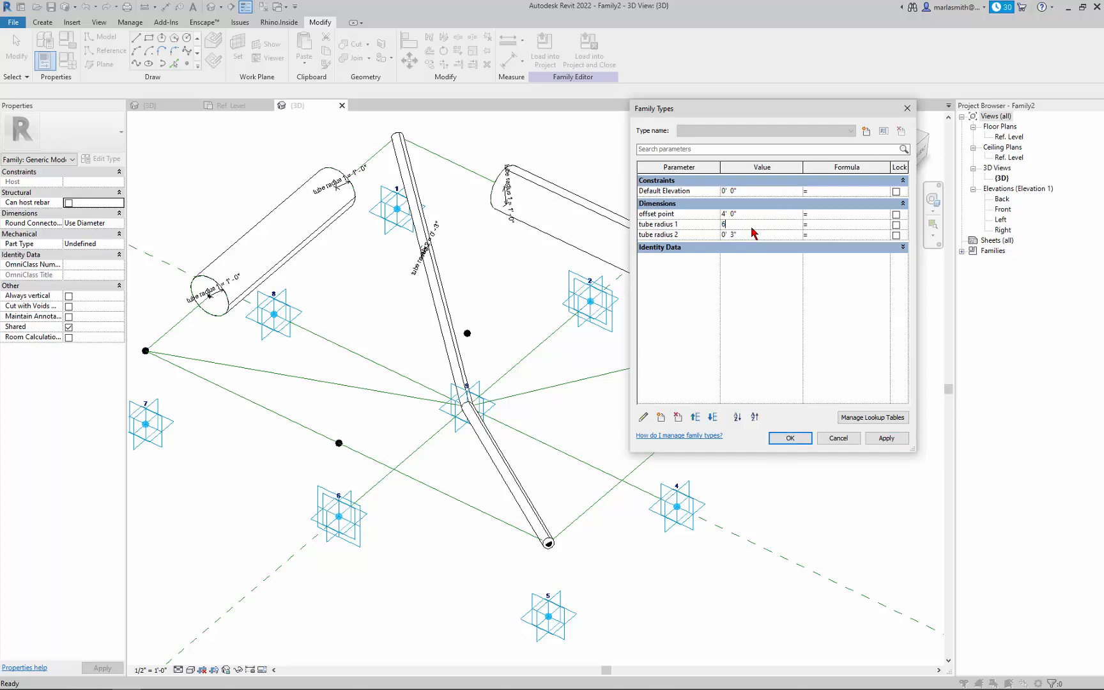
{"action": "type", "text": "6\""}
{"action": "left_click", "coordinate": [895, 440]}
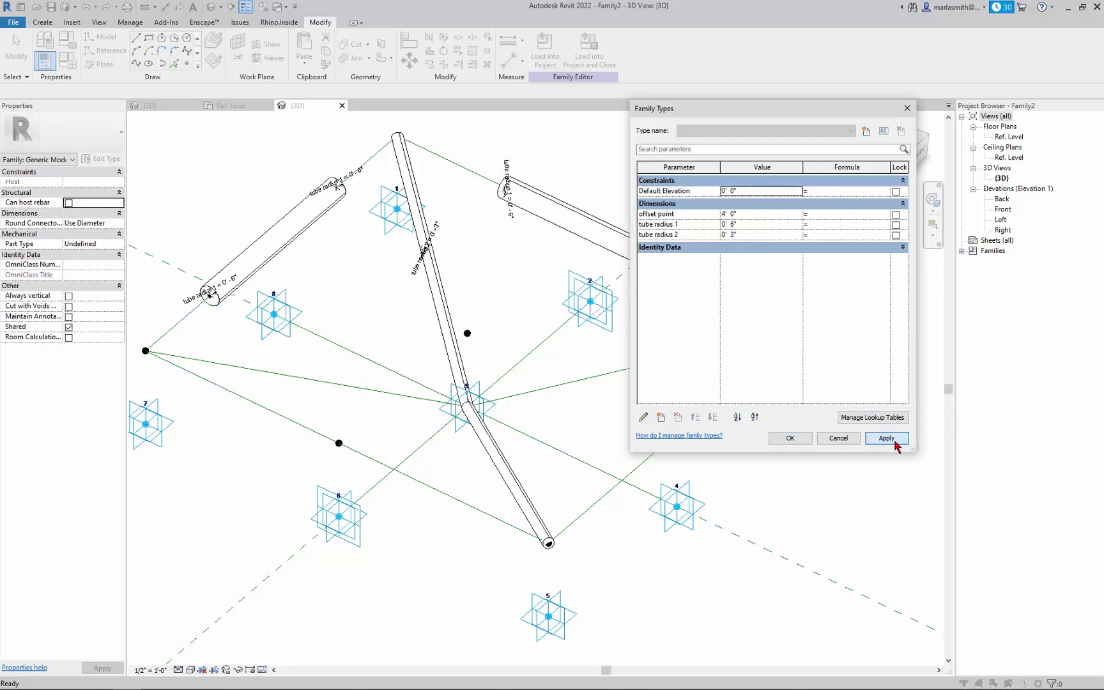
{"action": "left_click", "coordinate": [791, 440]}
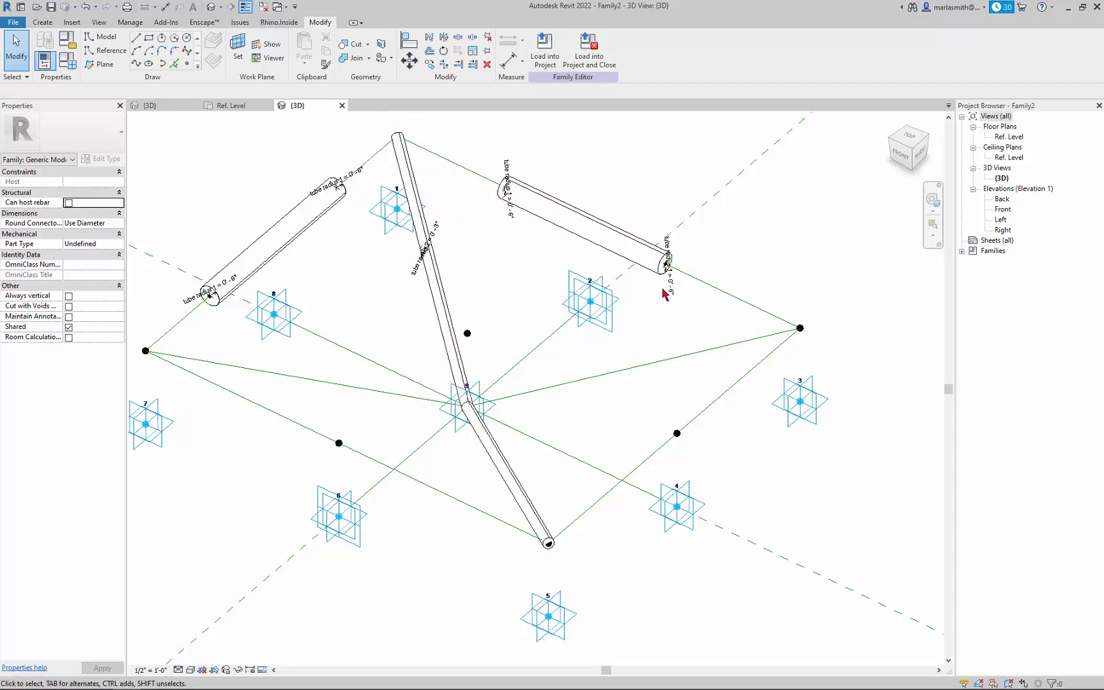
Set the normalized curve parameter of the 1–3 tube's end reference point nearest point 3 to 1.
{"action": "scroll", "coordinate": [658, 328], "scroll_direction": "up", "scroll_amount": 4}
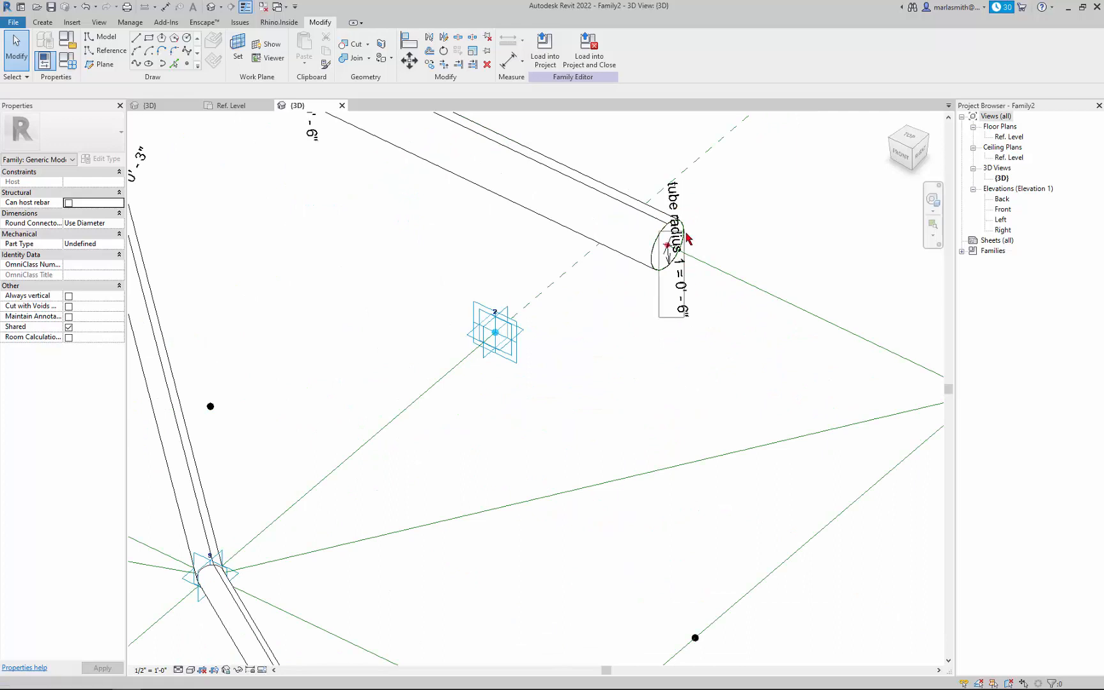
{"action": "left_click", "coordinate": [648, 314]}
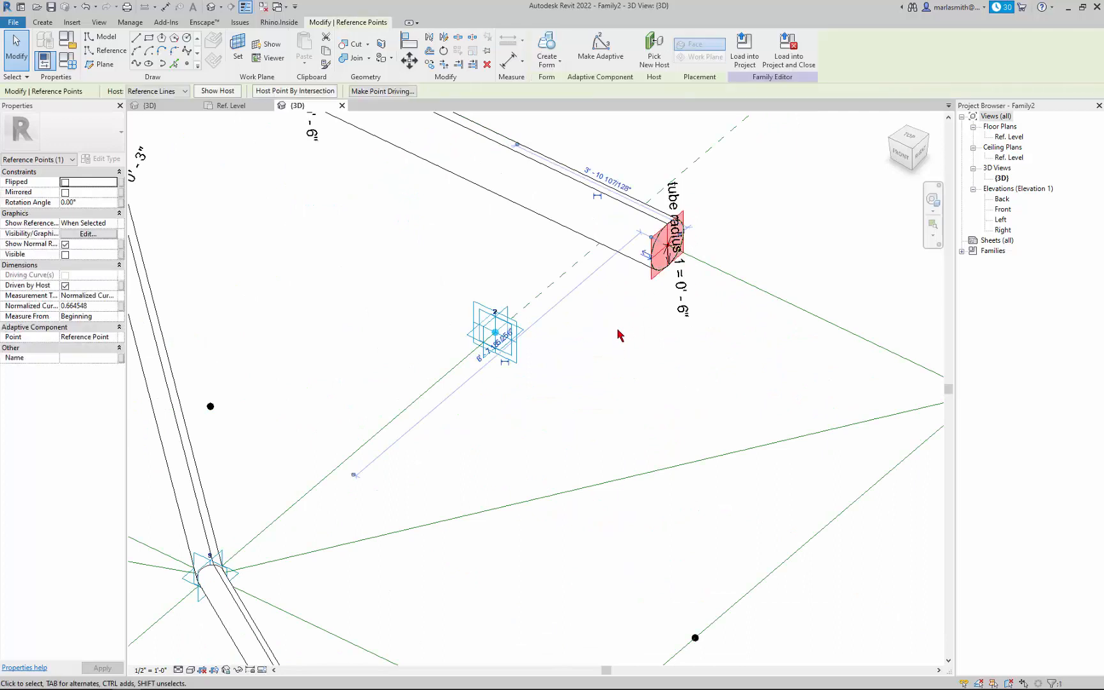
{"action": "scroll", "coordinate": [621, 327], "scroll_direction": "up", "scroll_amount": 1}
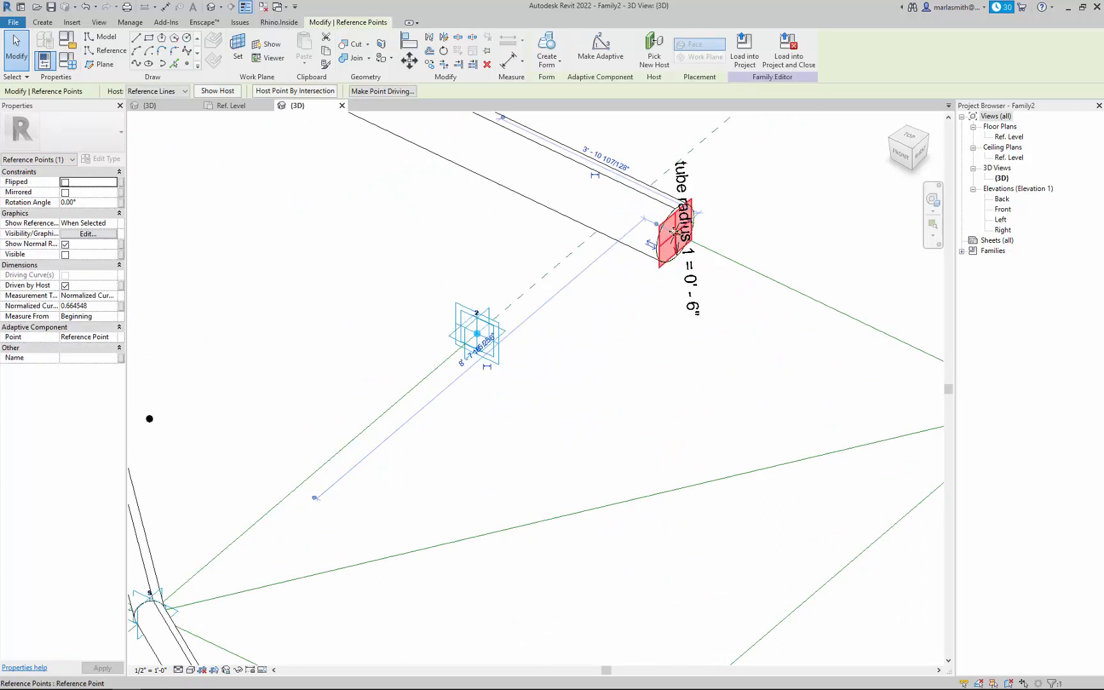
{"action": "left_click", "coordinate": [646, 333]}
{"action": "left_click_drag", "start_coordinate": [645, 323], "coordinate": [679, 223]}
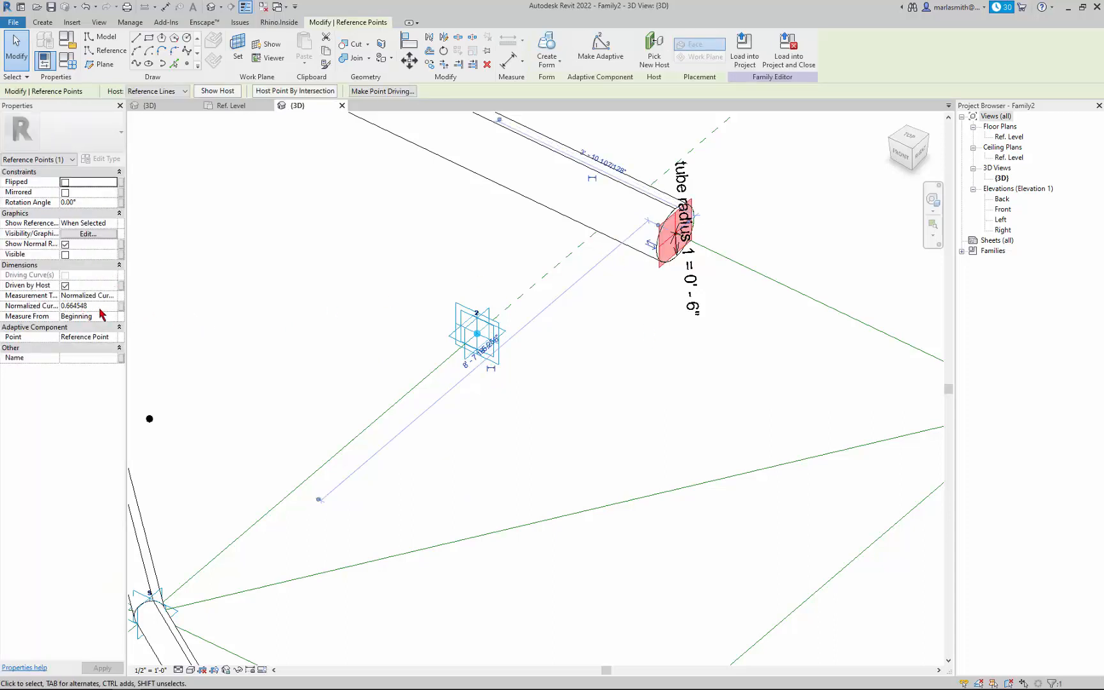
{"action": "left_click", "coordinate": [100, 308]}
{"action": "type", "text": "1"}
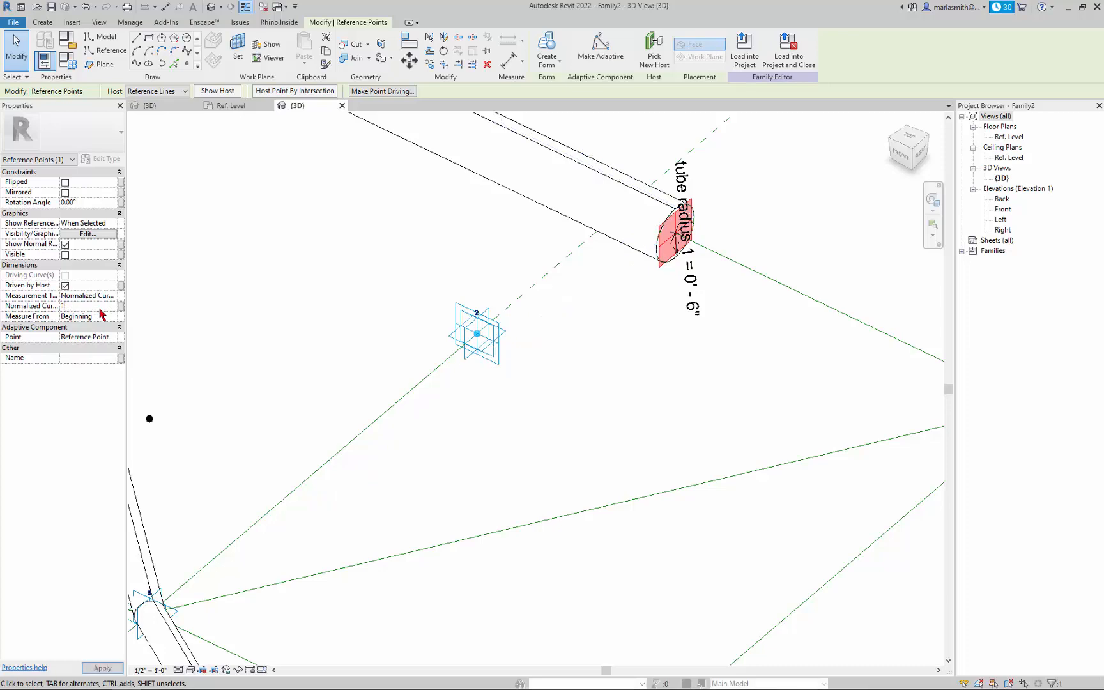
Set the normalized curve parameter of the 1–3 tube's reference point nearest point 1 to 0.
{"action": "scroll", "coordinate": [638, 318], "scroll_direction": "down", "scroll_amount": 3}
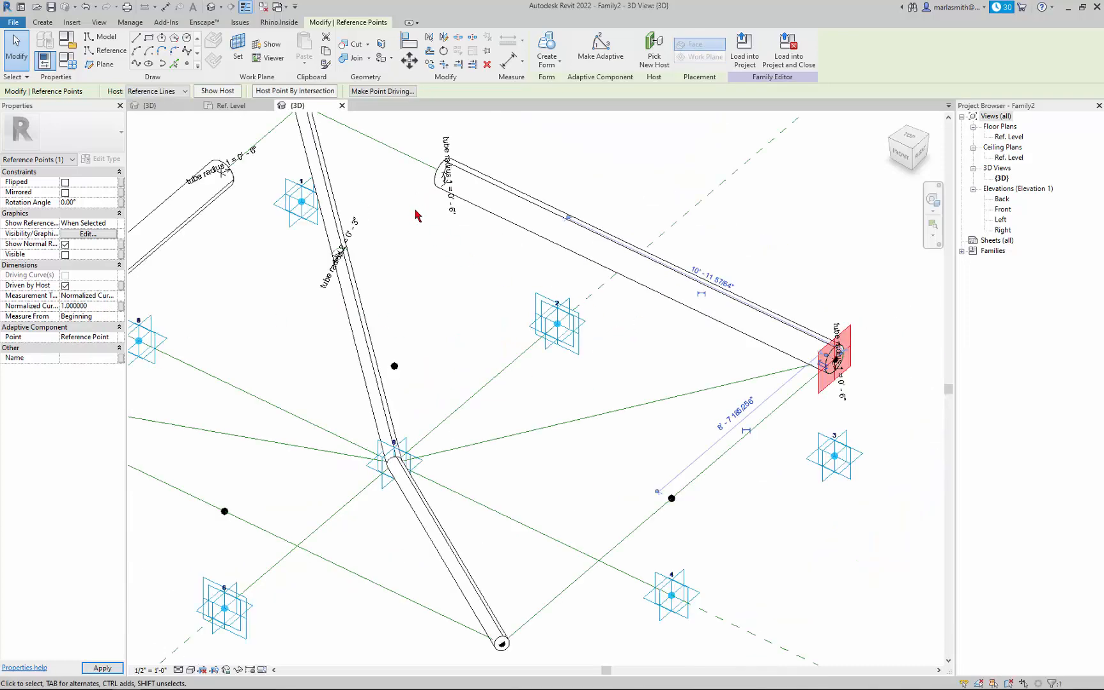
{"action": "scroll", "coordinate": [415, 210], "scroll_direction": "up", "scroll_amount": 2}
{"action": "left_click_drag", "start_coordinate": [434, 216], "coordinate": [477, 136]}
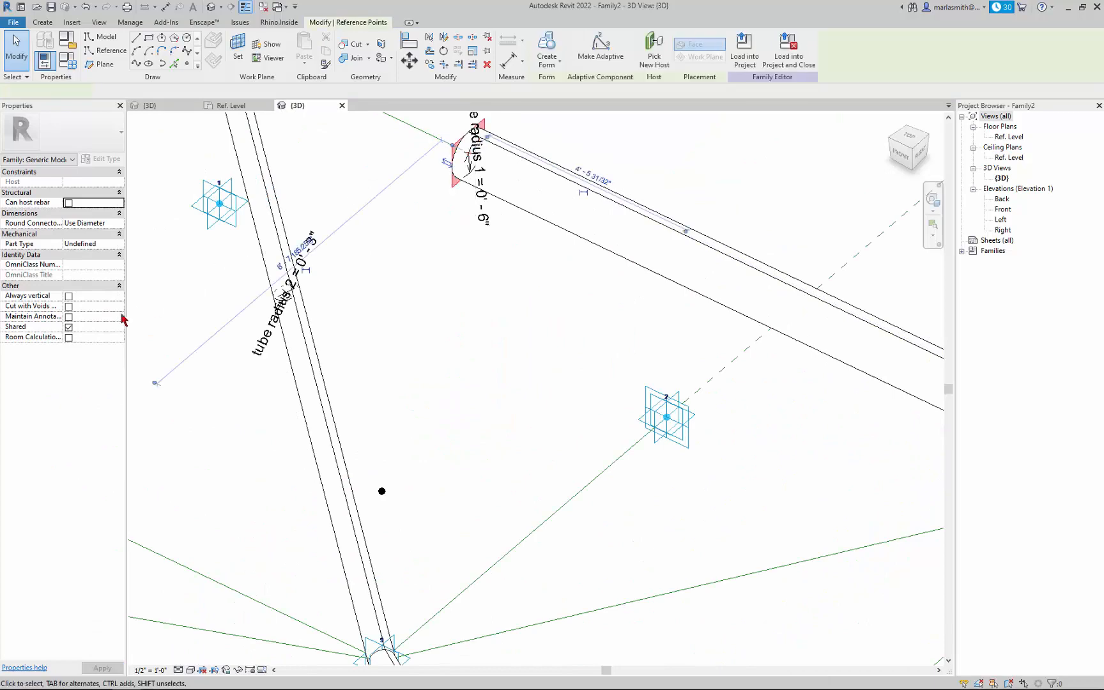
{"action": "left_click", "coordinate": [104, 306]}
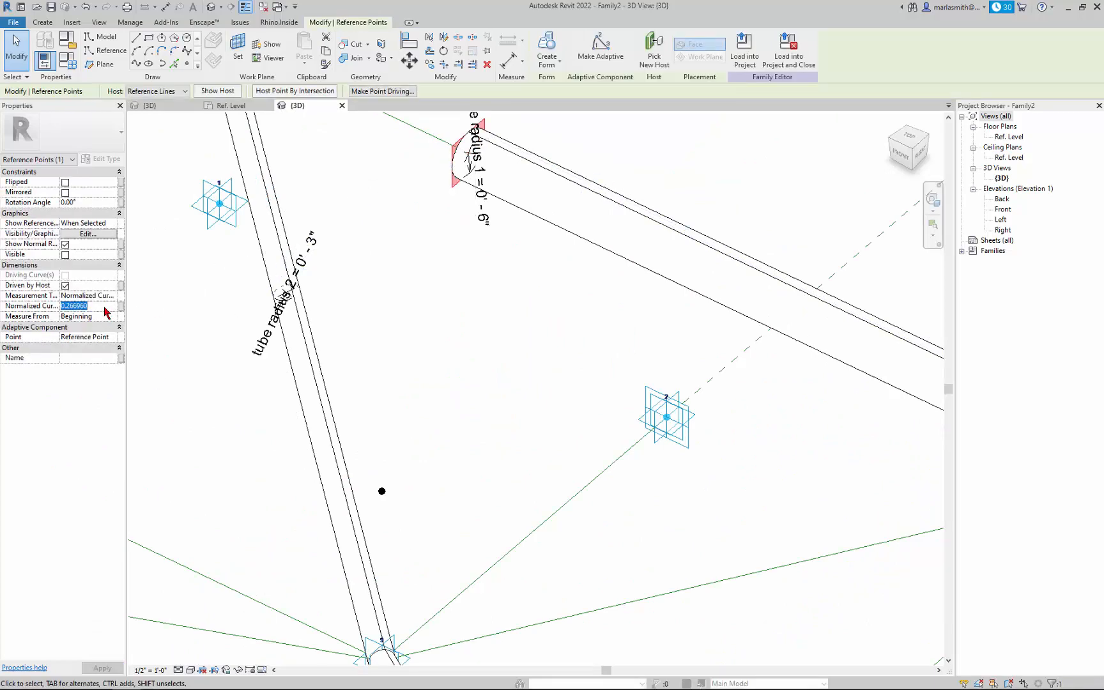
{"action": "type", "text": "0"}
Set the normalized curve parameter of the 1–7 tube's reference point nearest point 1 to 0, accepting the identical-points warning.
{"action": "scroll", "coordinate": [448, 325], "scroll_direction": "down", "scroll_amount": 3}
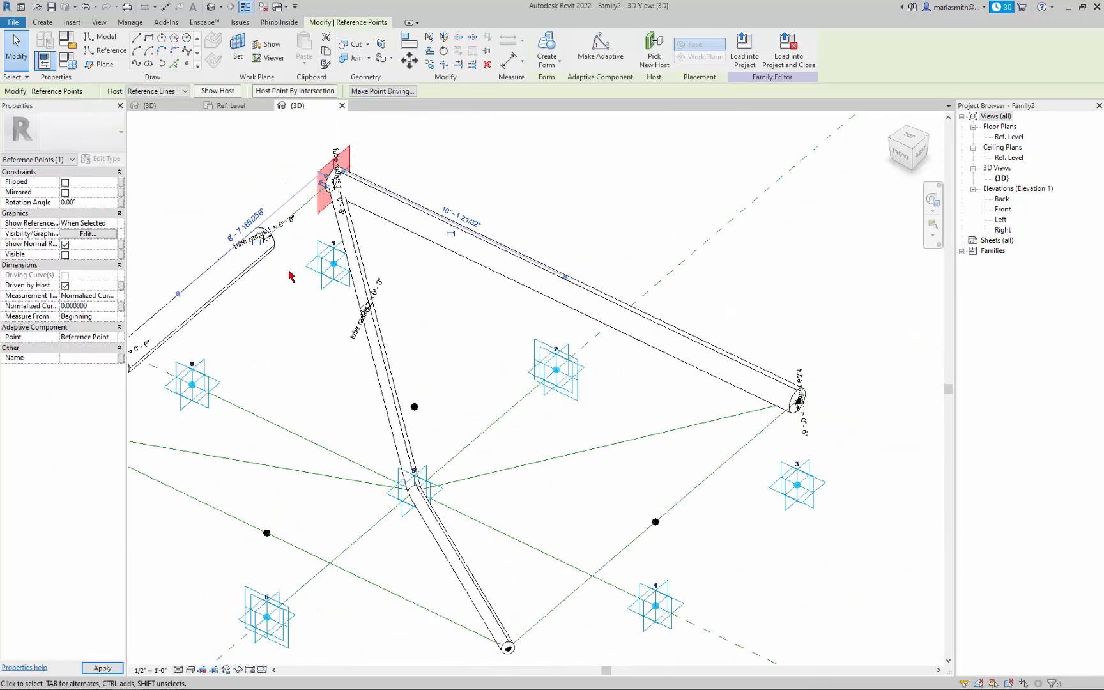
{"action": "scroll", "coordinate": [290, 276], "scroll_direction": "up", "scroll_amount": 3}
{"action": "left_click", "coordinate": [256, 279]}
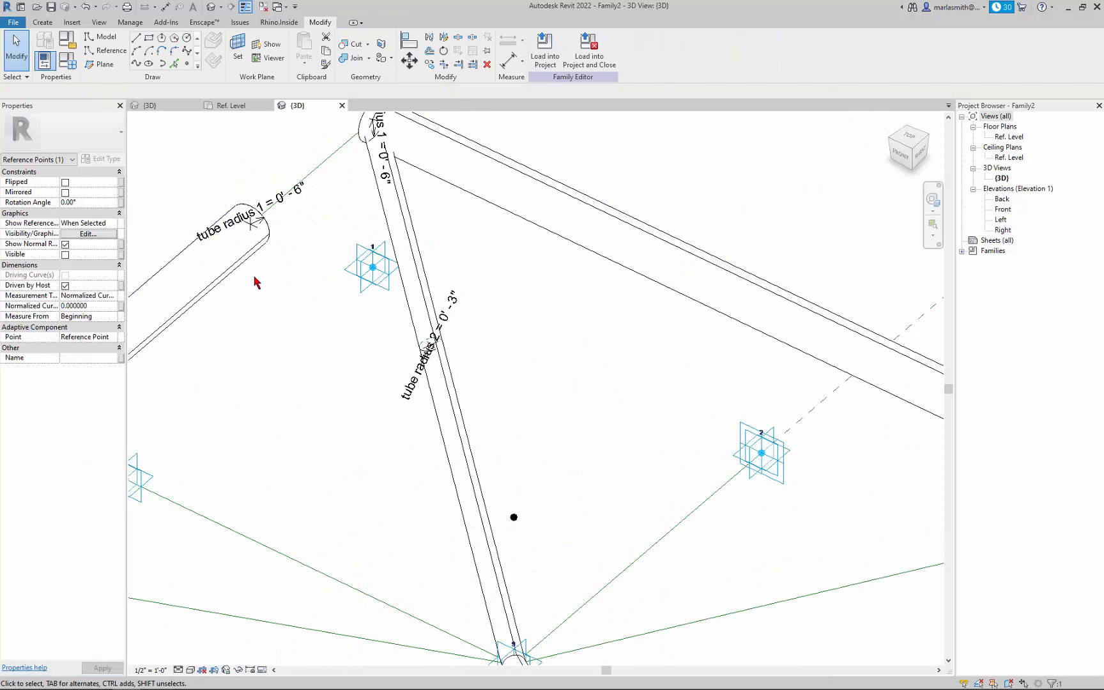
{"action": "left_click", "coordinate": [251, 225]}
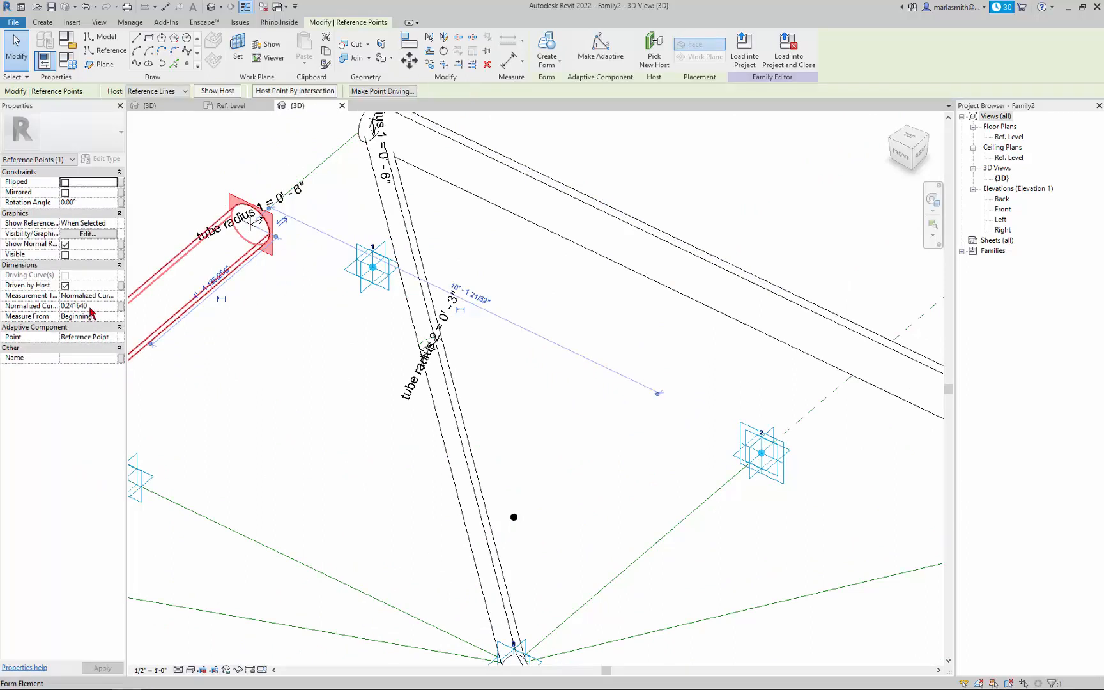
{"action": "left_click", "coordinate": [103, 310]}
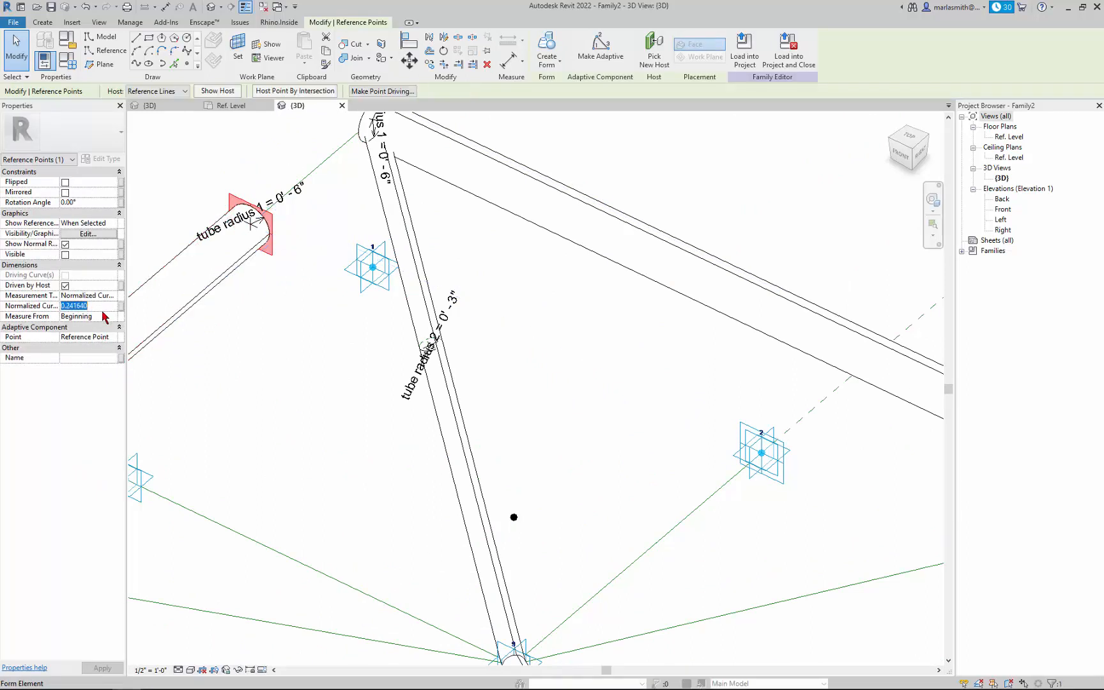
{"action": "type", "text": "0"}
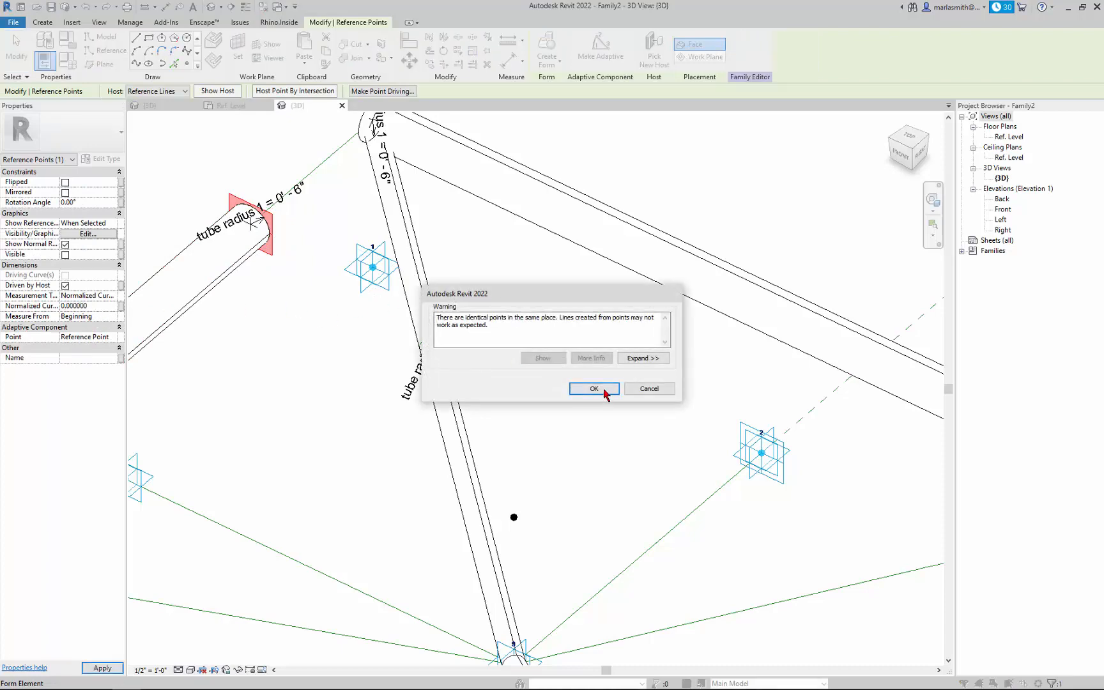
{"action": "left_click", "coordinate": [594, 389]}
Select the reference point hosting the 1–7 tube's end circle nearest point 7.
{"action": "scroll", "coordinate": [515, 320], "scroll_direction": "down", "scroll_amount": 3}
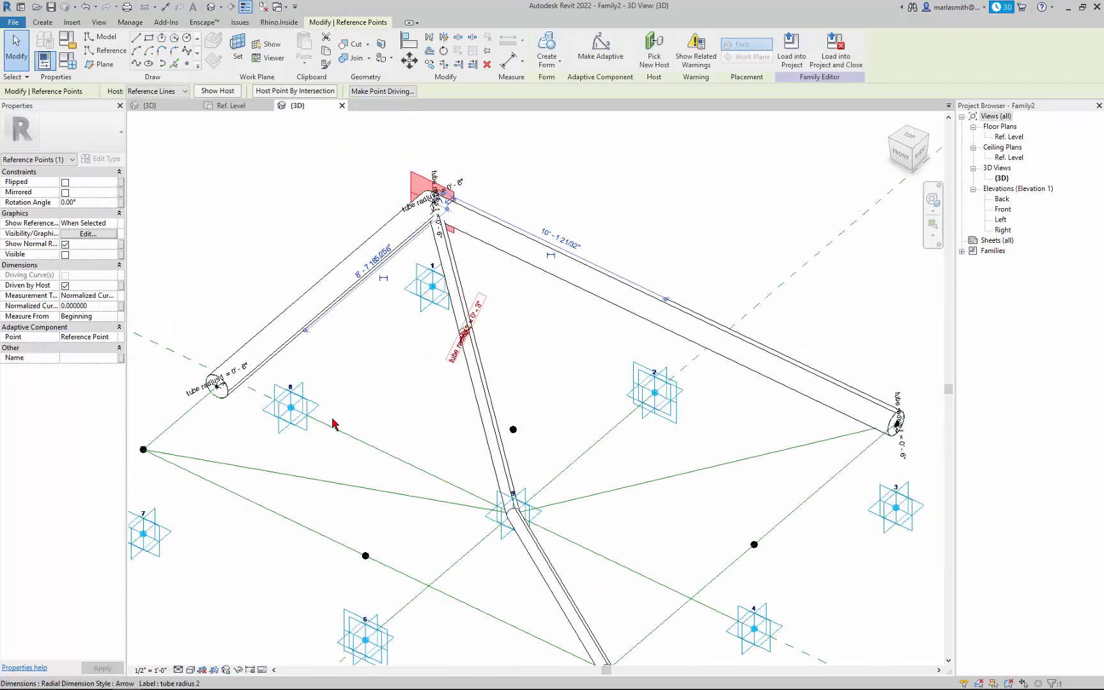
{"action": "scroll", "coordinate": [217, 428], "scroll_direction": "up", "scroll_amount": 3}
{"action": "left_click_drag", "start_coordinate": [210, 419], "coordinate": [262, 328]}
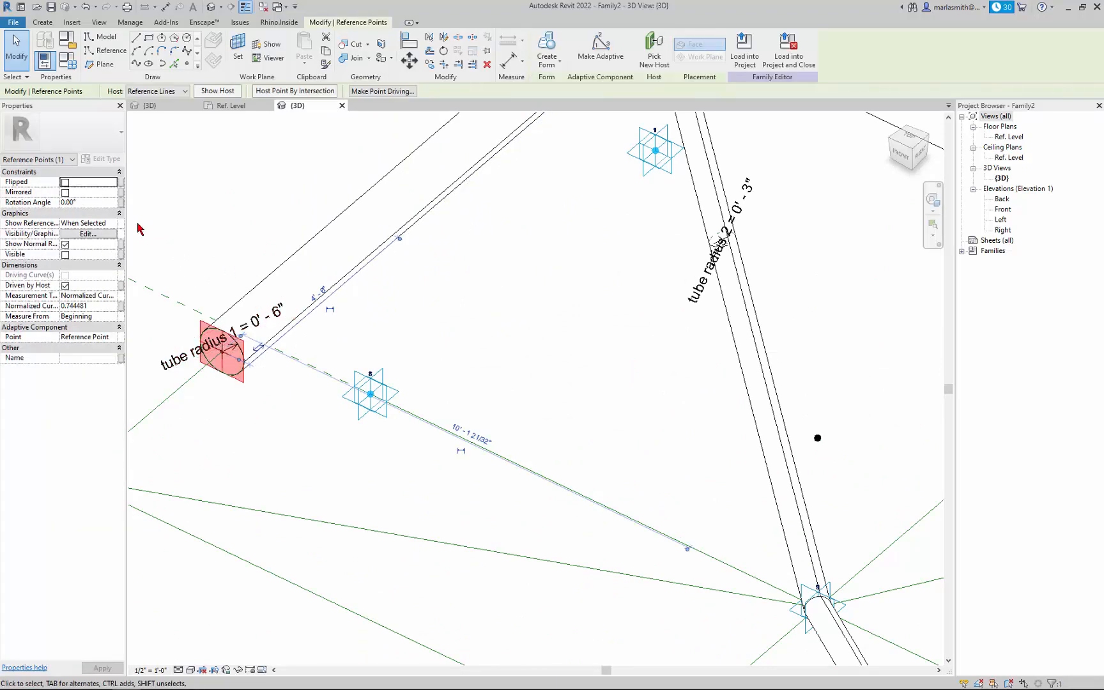
{"action": "left_click", "coordinate": [121, 306]}
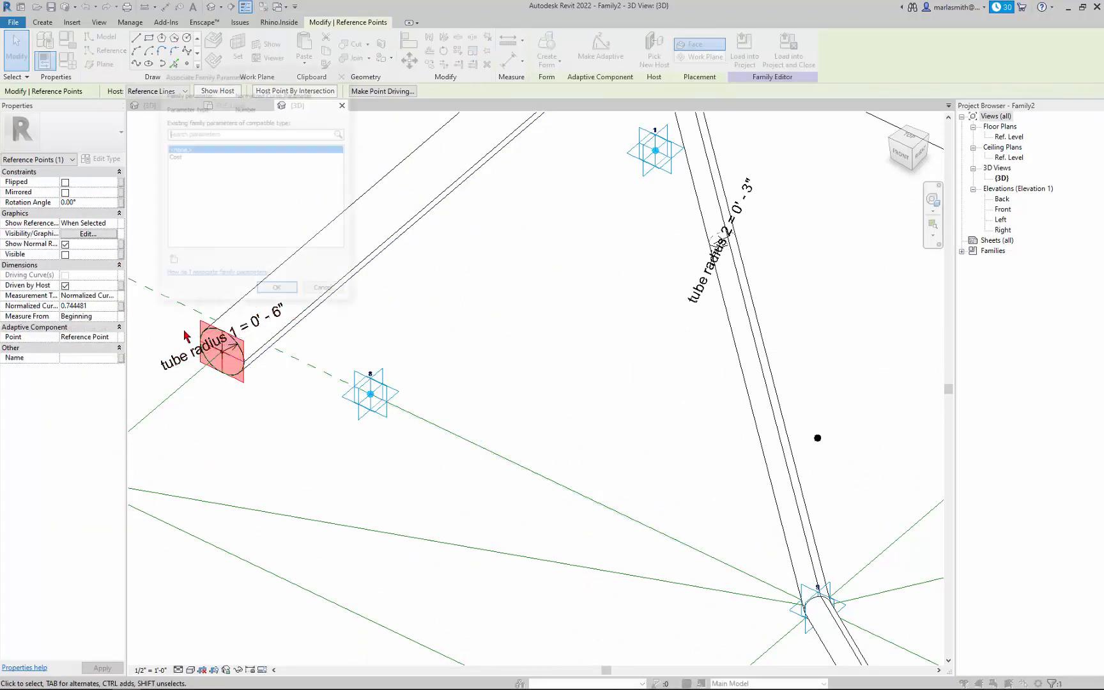
{"action": "left_click", "coordinate": [171, 263]}
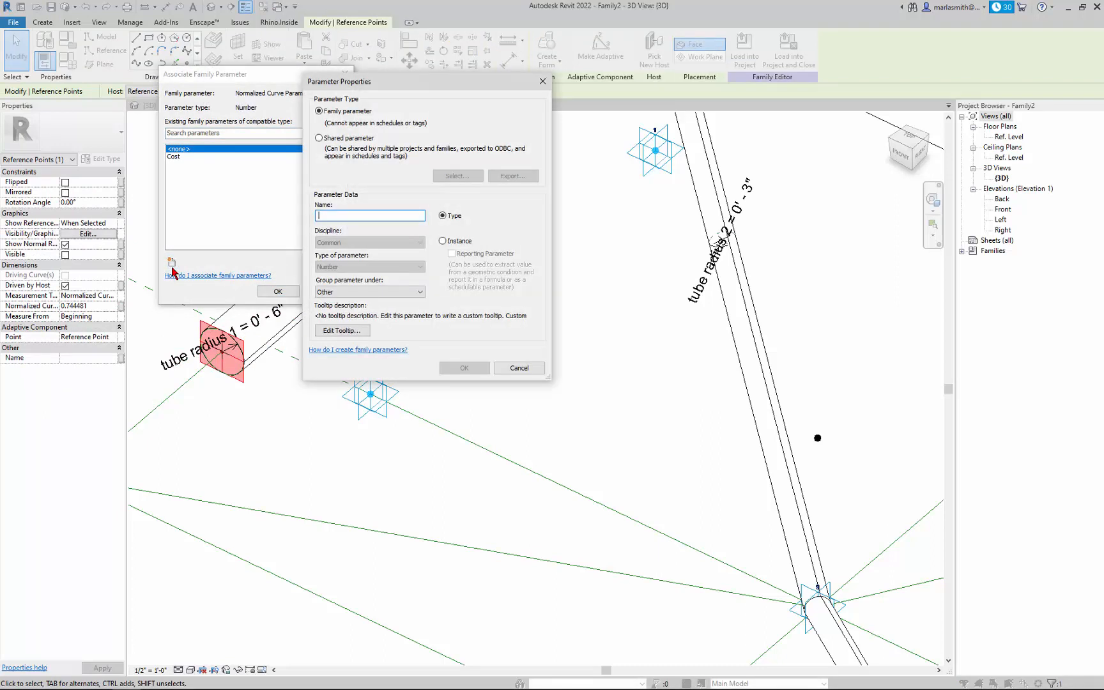
{"action": "type", "text": "1"}
{"action": "left_click", "coordinate": [464, 370]}
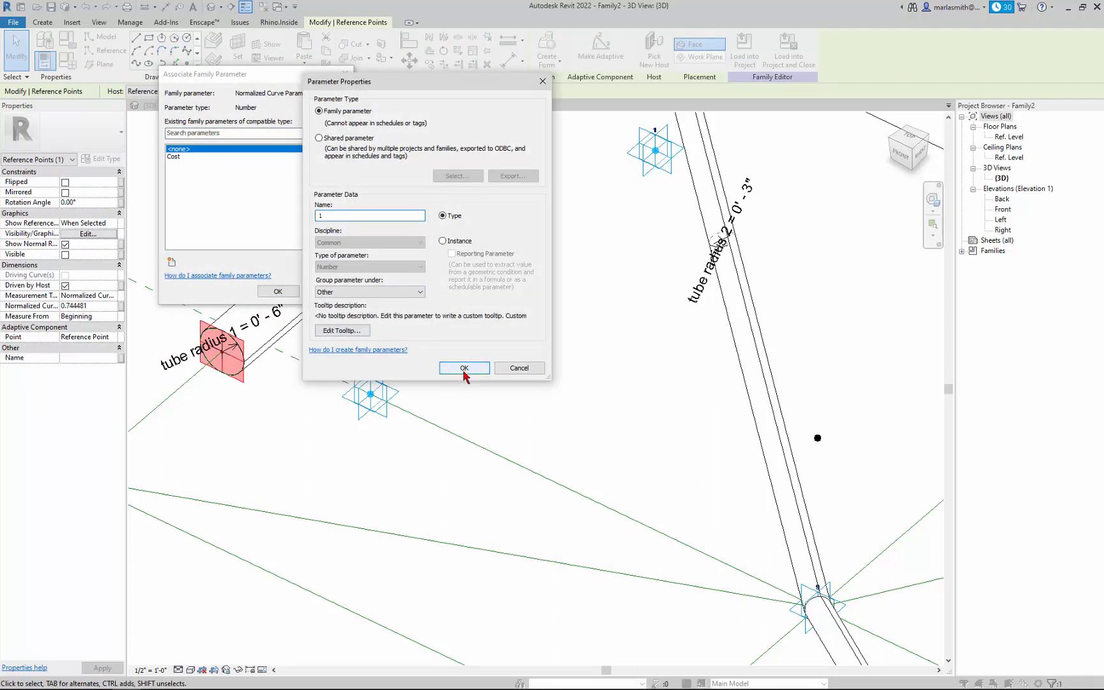
{"action": "left_click", "coordinate": [514, 370]}
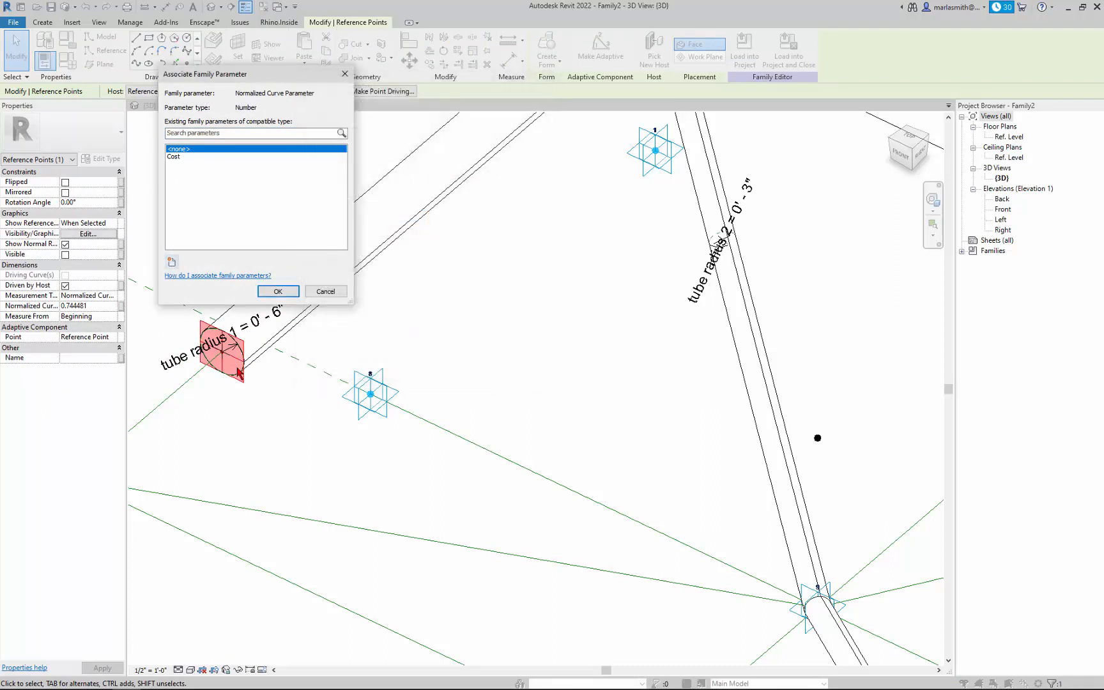
{"action": "left_click", "coordinate": [326, 291]}
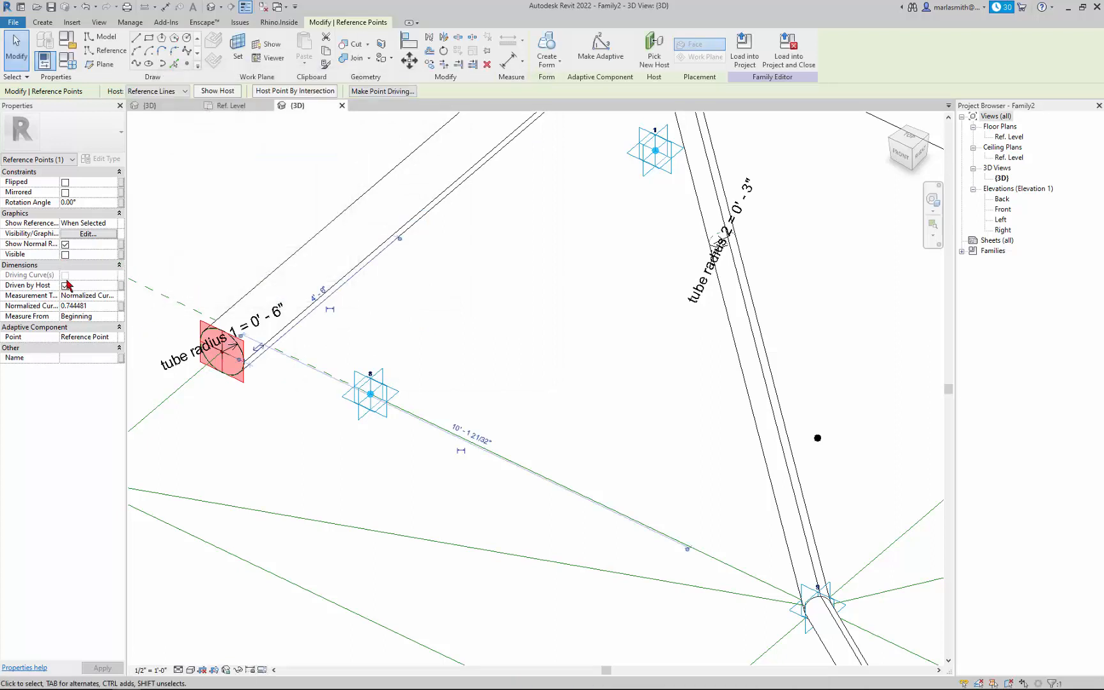
Set the normalized curve parameter of the selected 1–7 tube end point to 1 and clear the selection.
{"action": "left_click", "coordinate": [95, 308]}
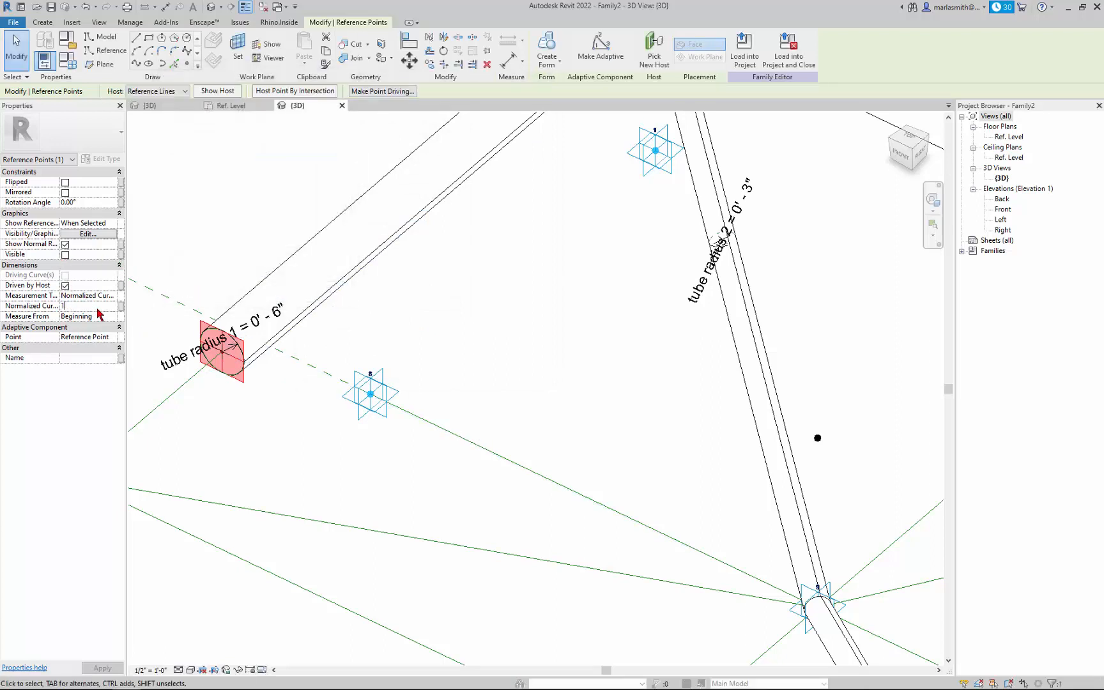
{"action": "left_click", "coordinate": [482, 299]}
{"action": "scroll", "coordinate": [463, 310], "scroll_direction": "down", "scroll_amount": 4}
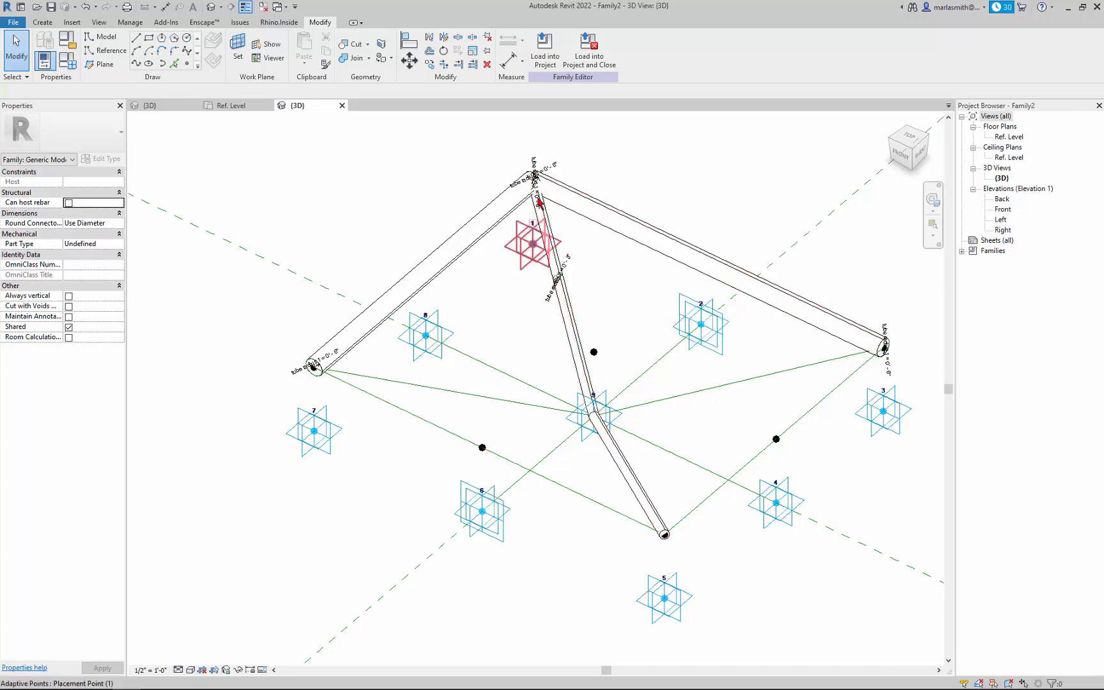
{"action": "scroll", "coordinate": [533, 178], "scroll_direction": "up", "scroll_amount": 3}
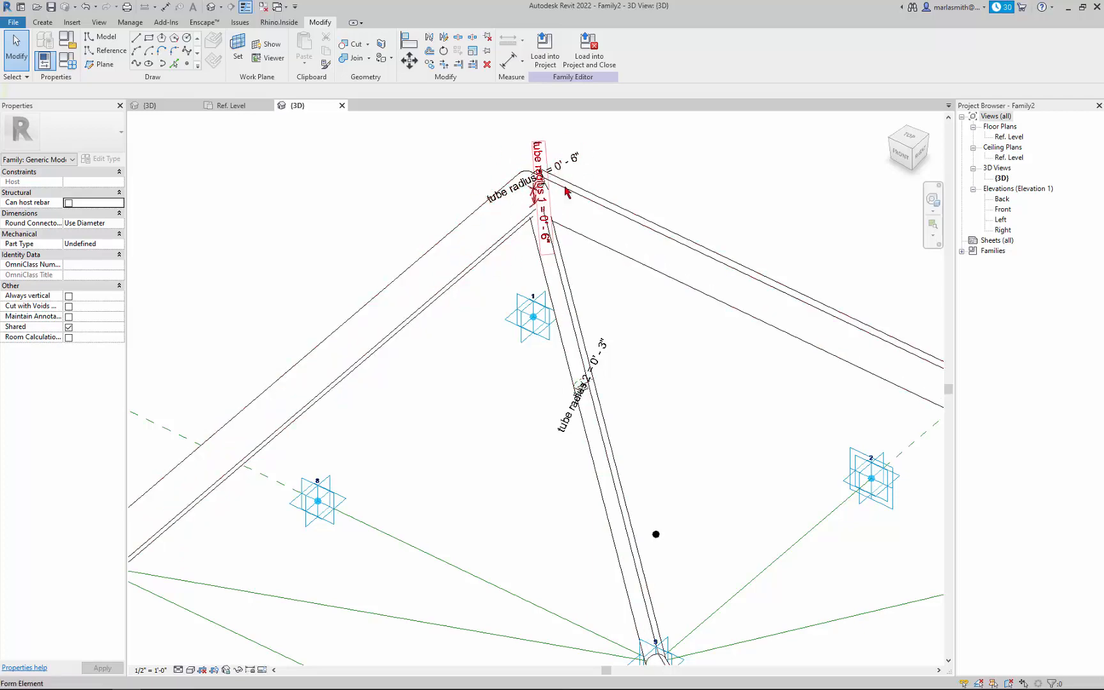
{"action": "scroll", "coordinate": [536, 199], "scroll_direction": "down", "scroll_amount": 3}
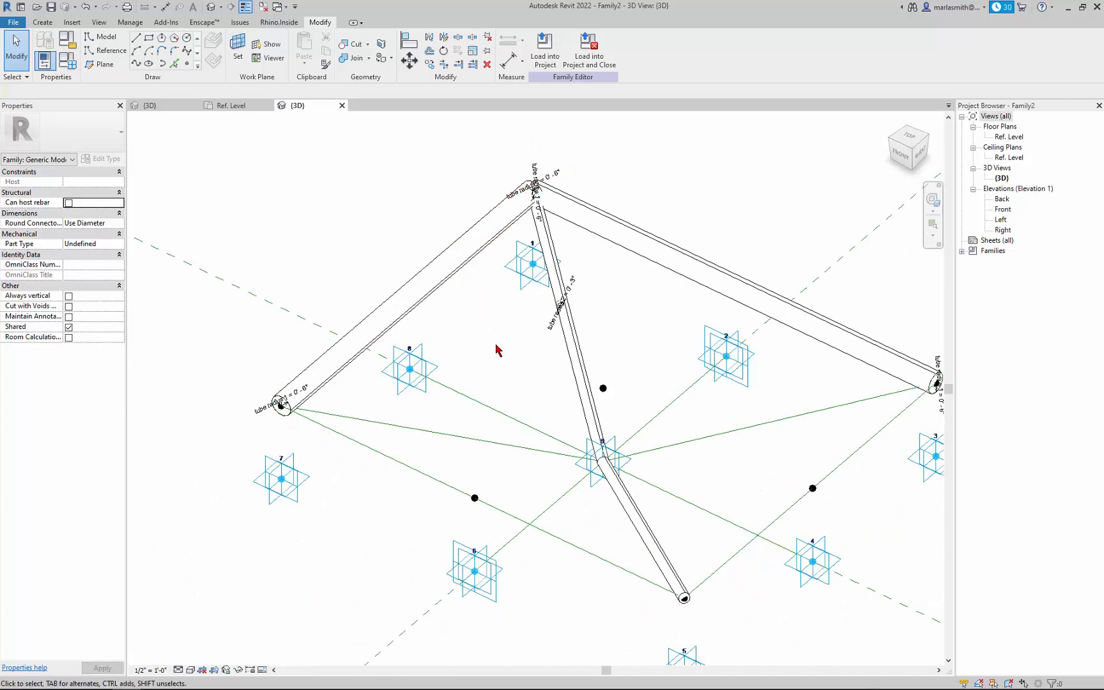
{"action": "scroll", "coordinate": [495, 343], "scroll_direction": "down", "scroll_amount": 2}
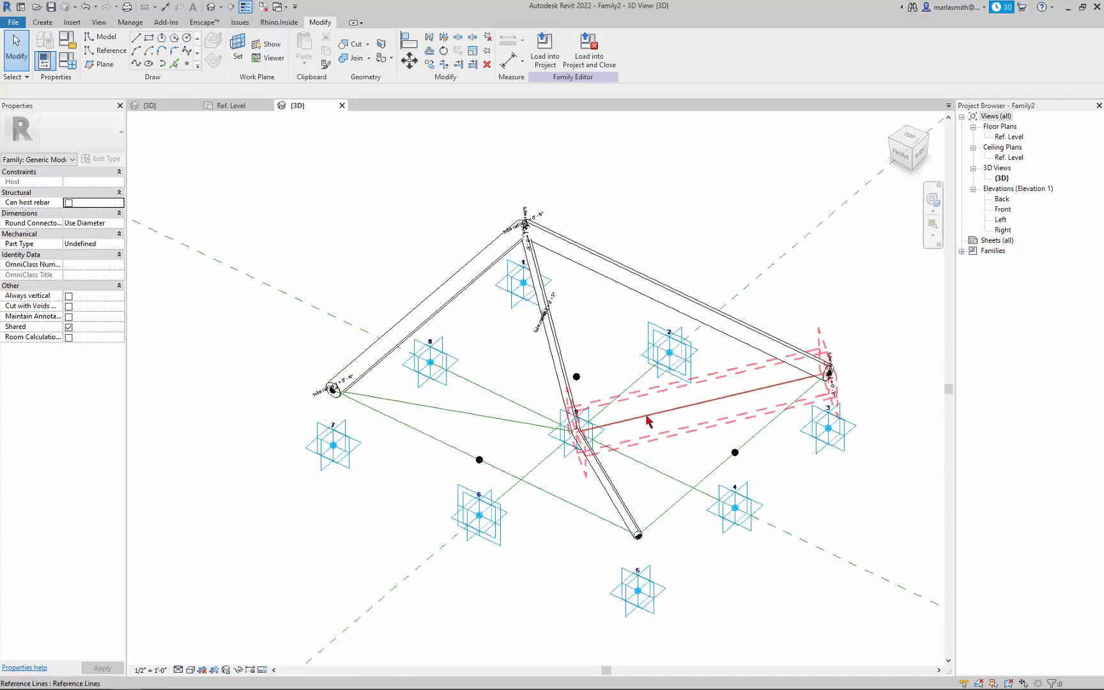